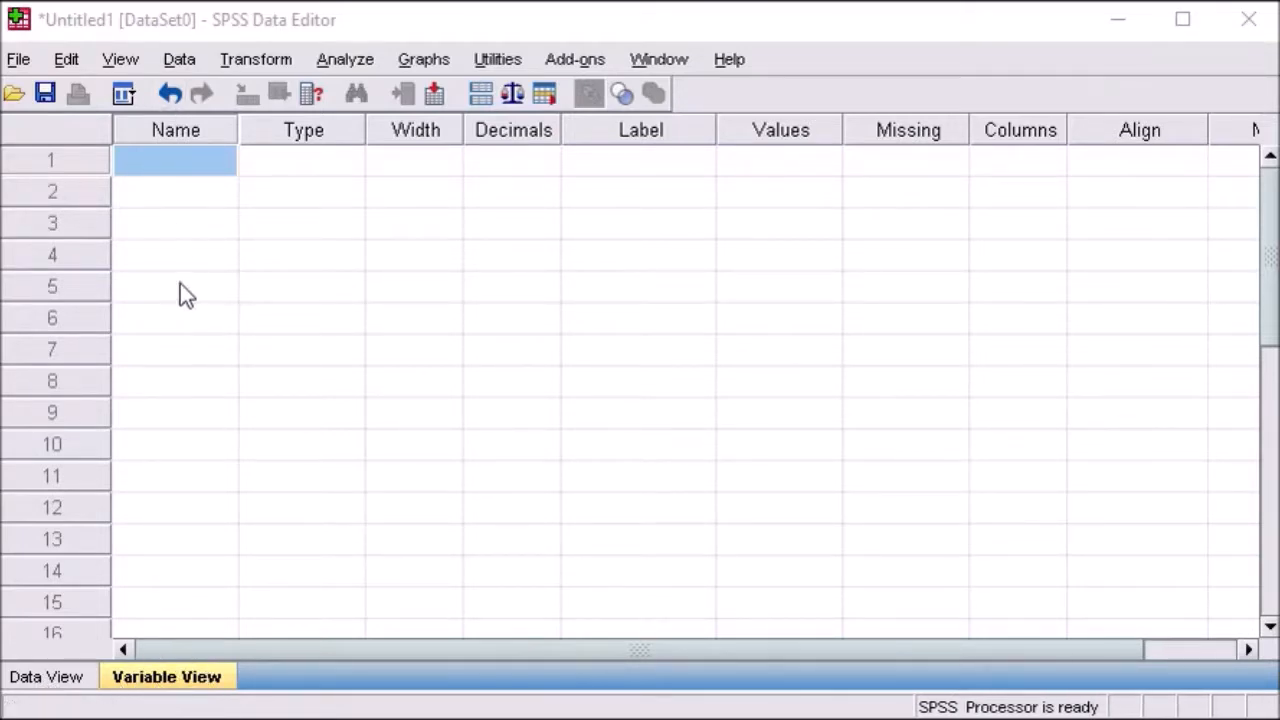
Step: Check the empty Data View of the new dataset and return to the Variable View
click(40, 680)
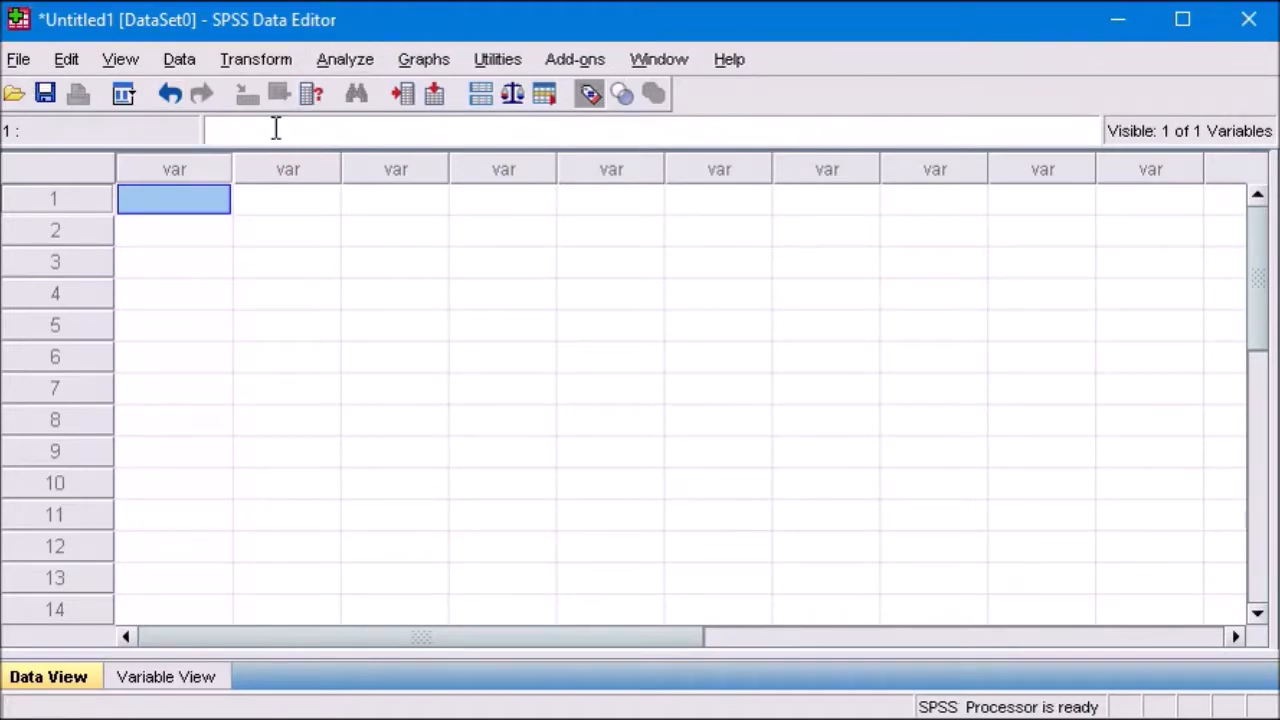
click(166, 677)
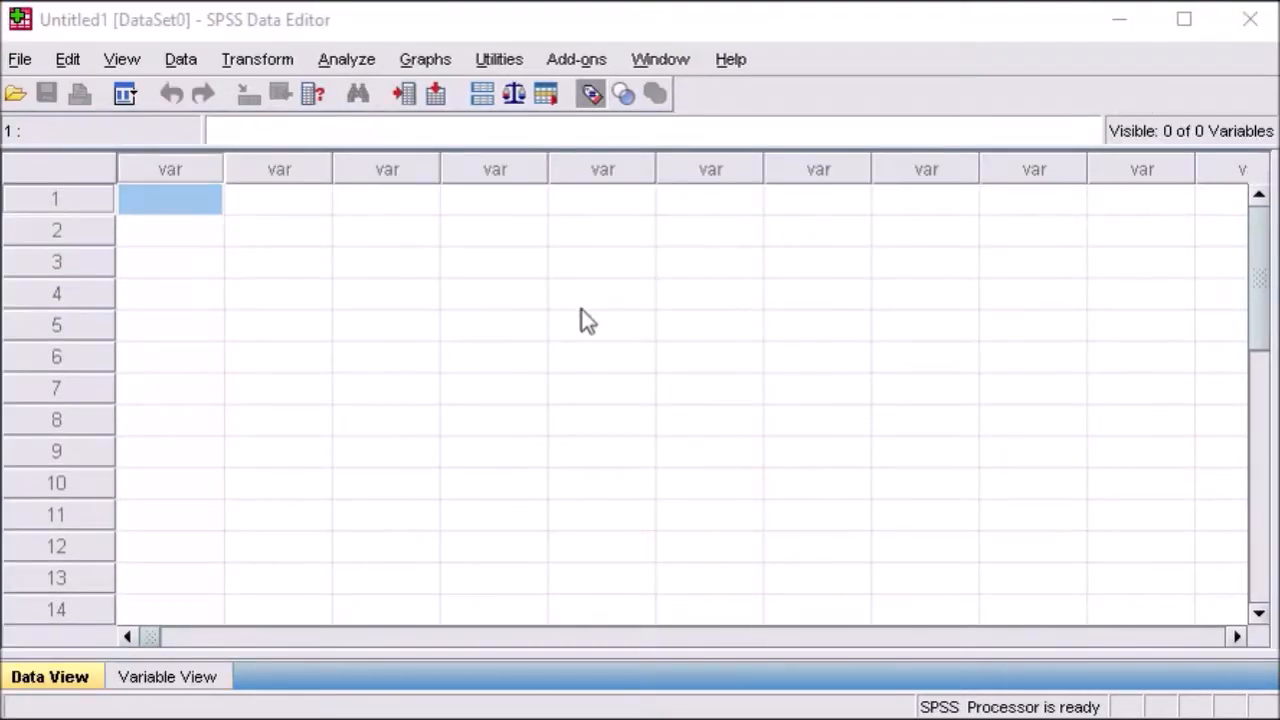
click(131, 677)
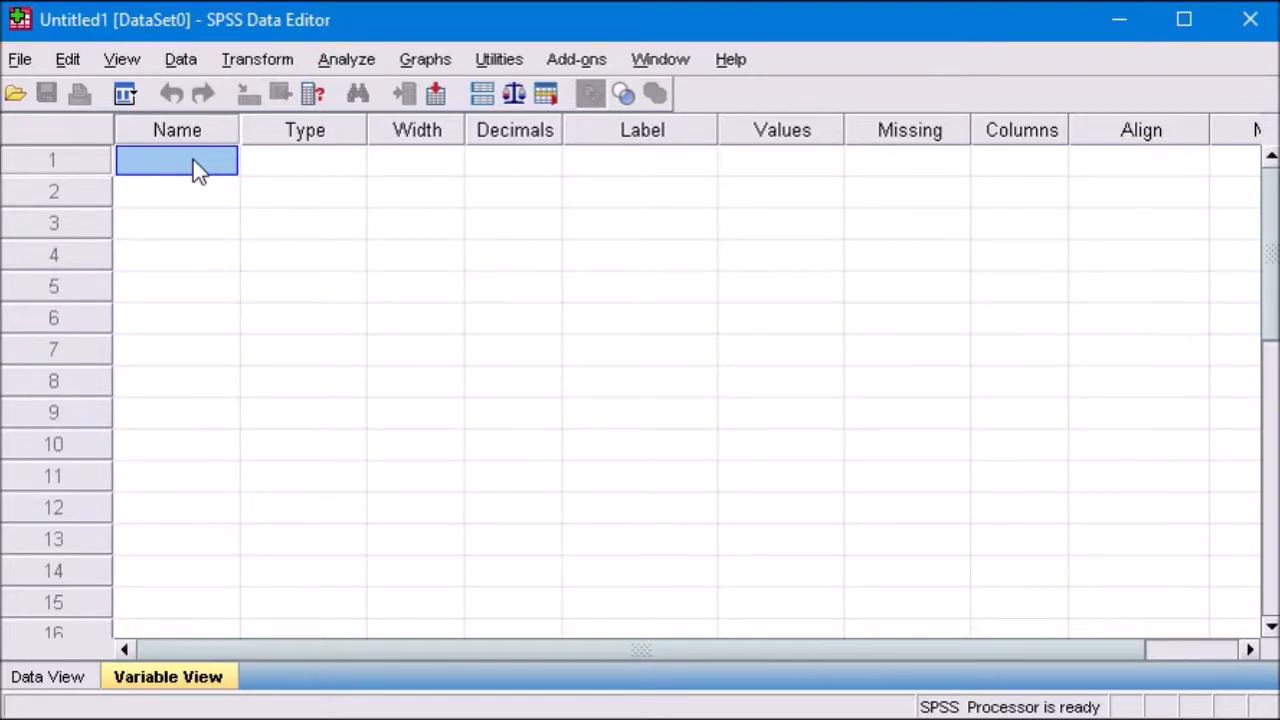
Step: Try to name the first variable "hawn river" with a space in it
text(hawn)
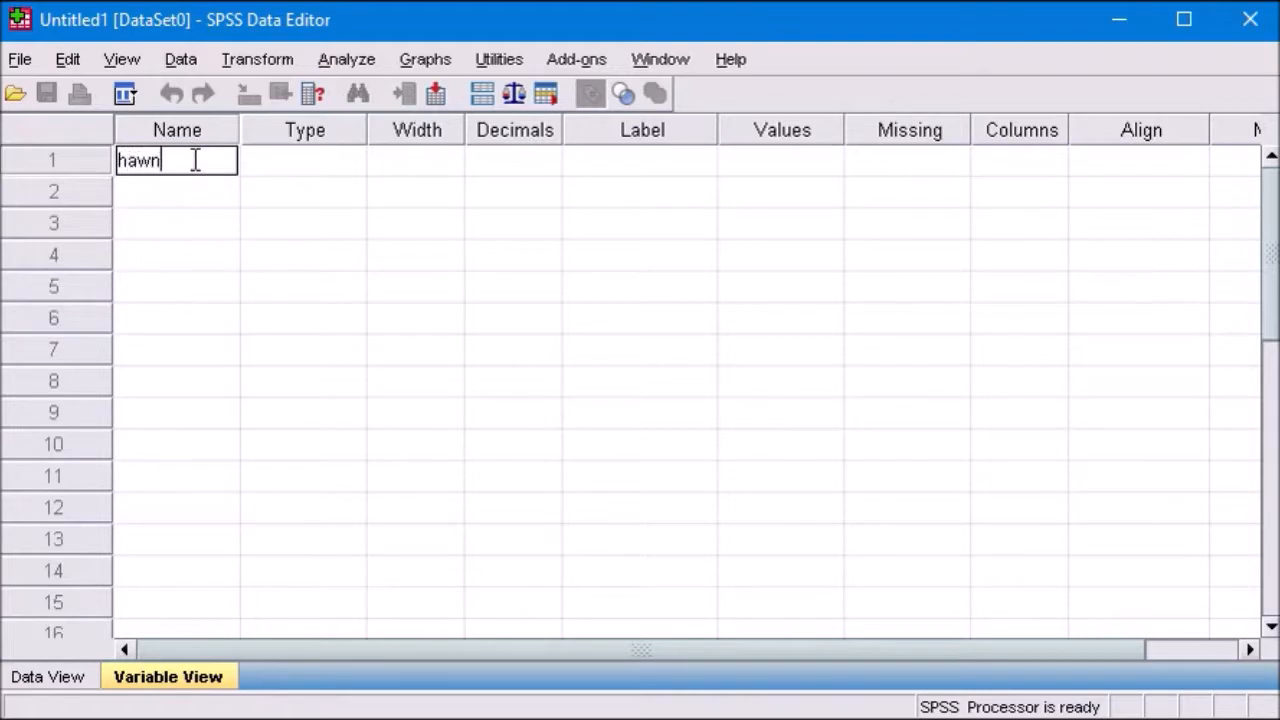
text( river)
click(292, 160)
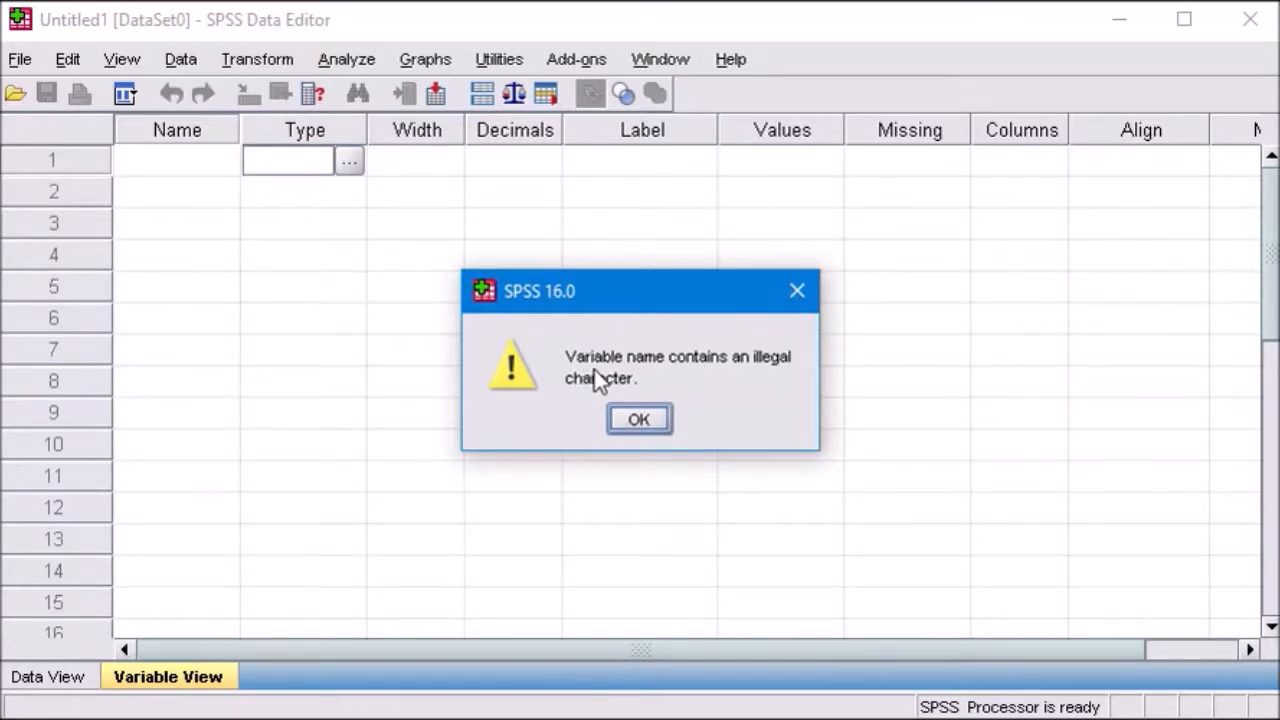
click(642, 420)
Step: Name the first variable Hawn_River, using an underscore instead of a space
click(196, 163)
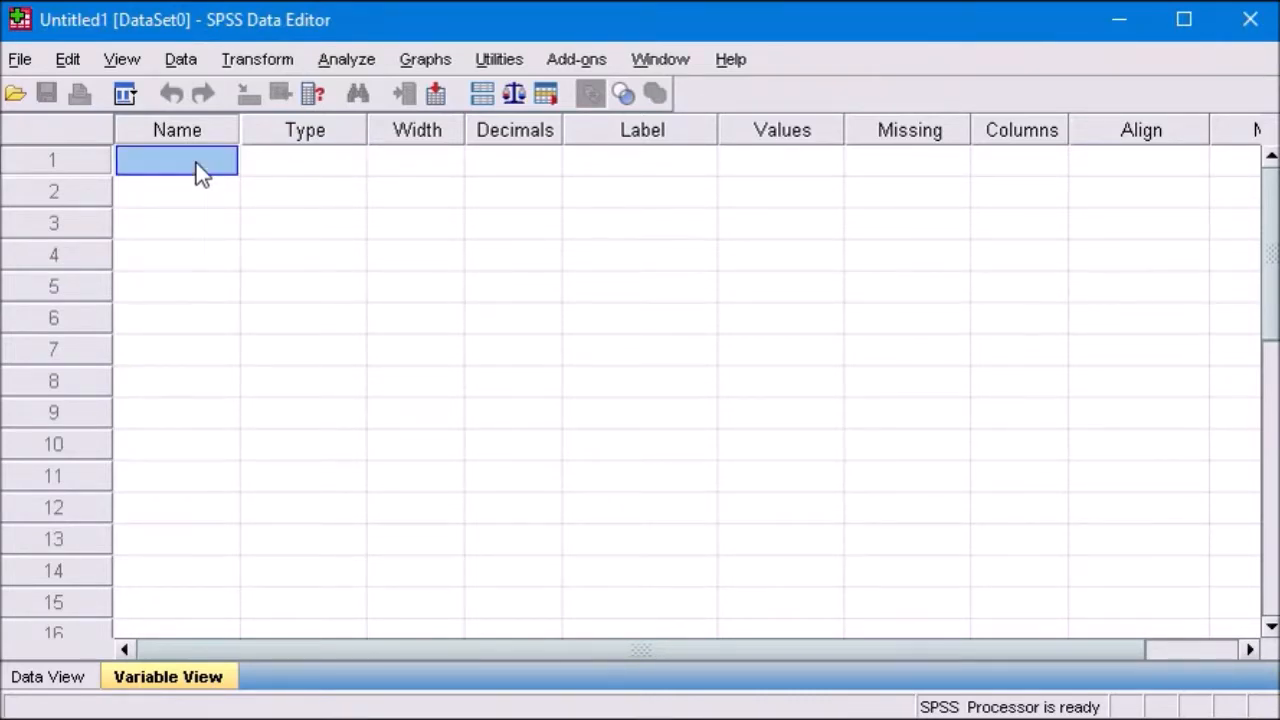
text(Hawn)
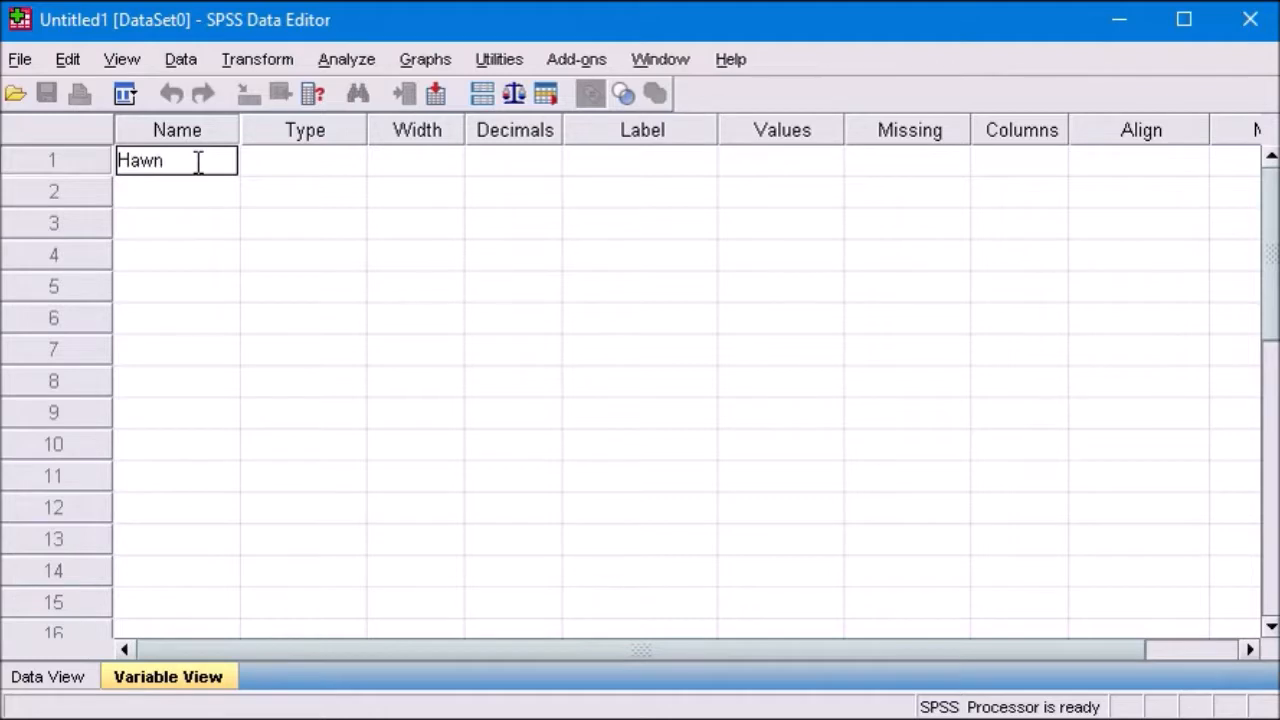
text(_River)
click(308, 161)
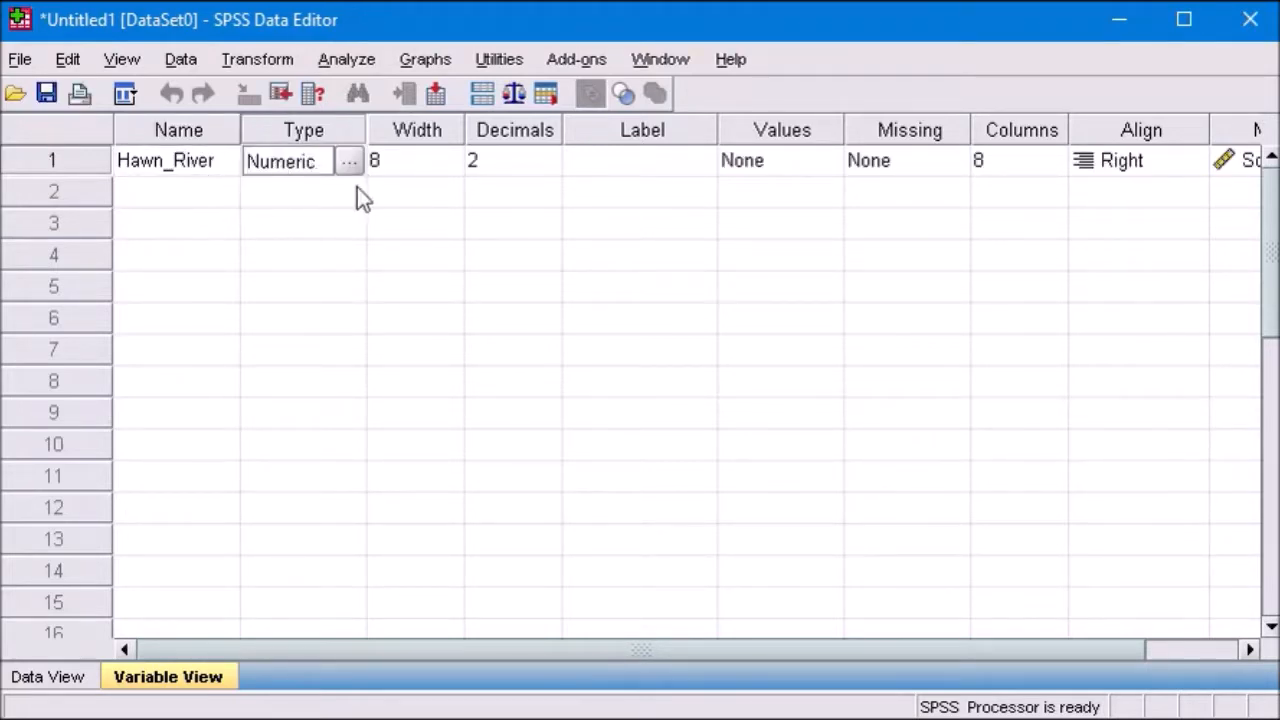
Step: Enter "Samplin Points" as the label of the Hawn_River variable
click(655, 163)
click(671, 170)
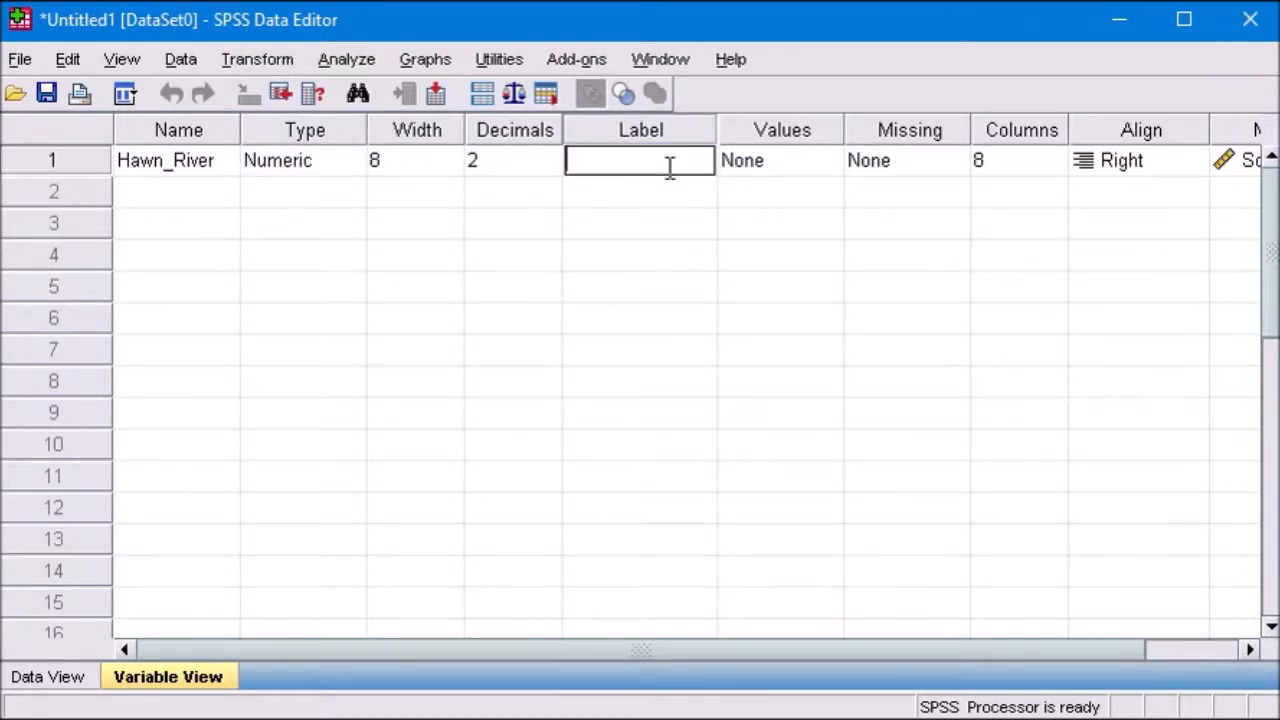
text(Samplin Points)
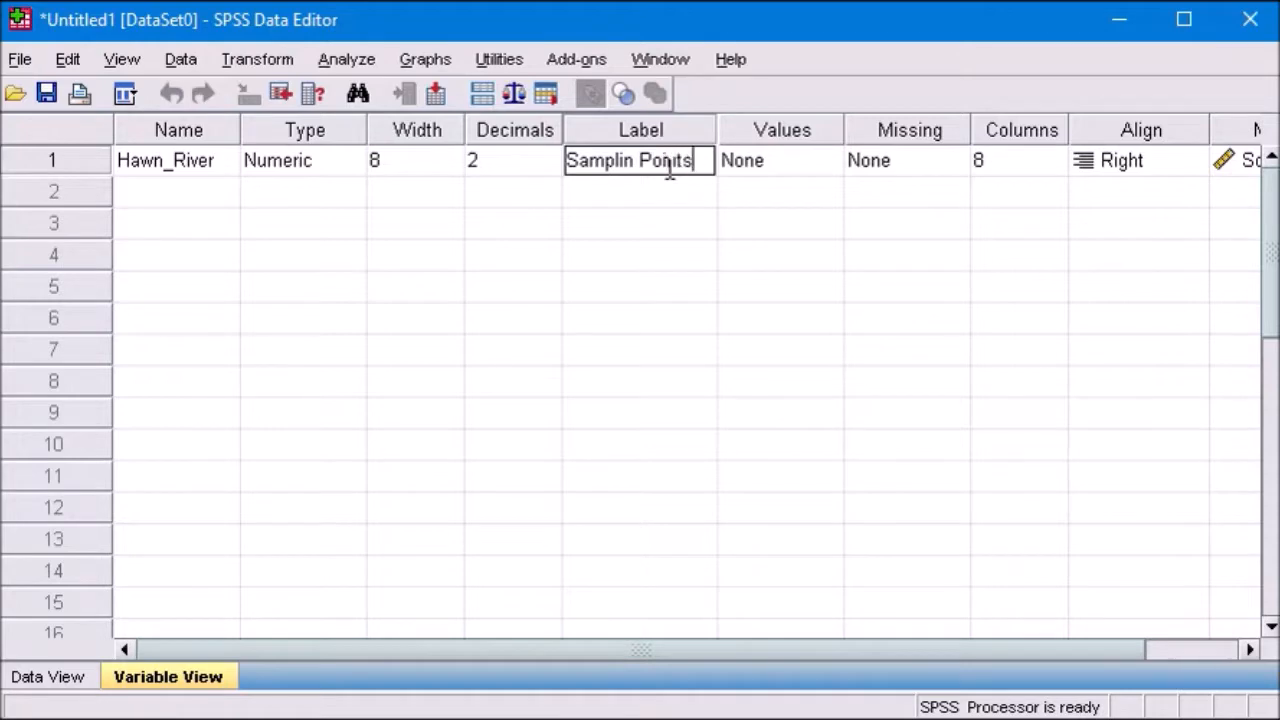
Step: Open the value labels of Hawn_River and add the label "upper stream" for value 1
click(795, 172)
click(818, 163)
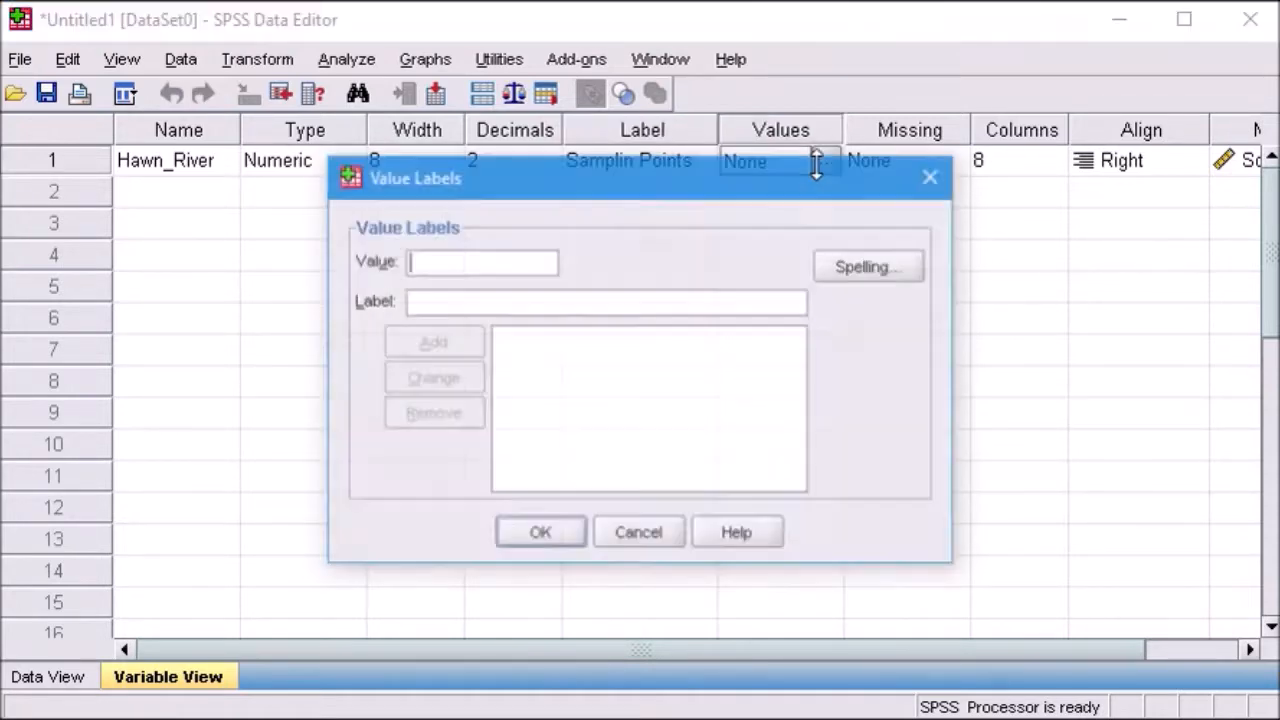
text(1.)
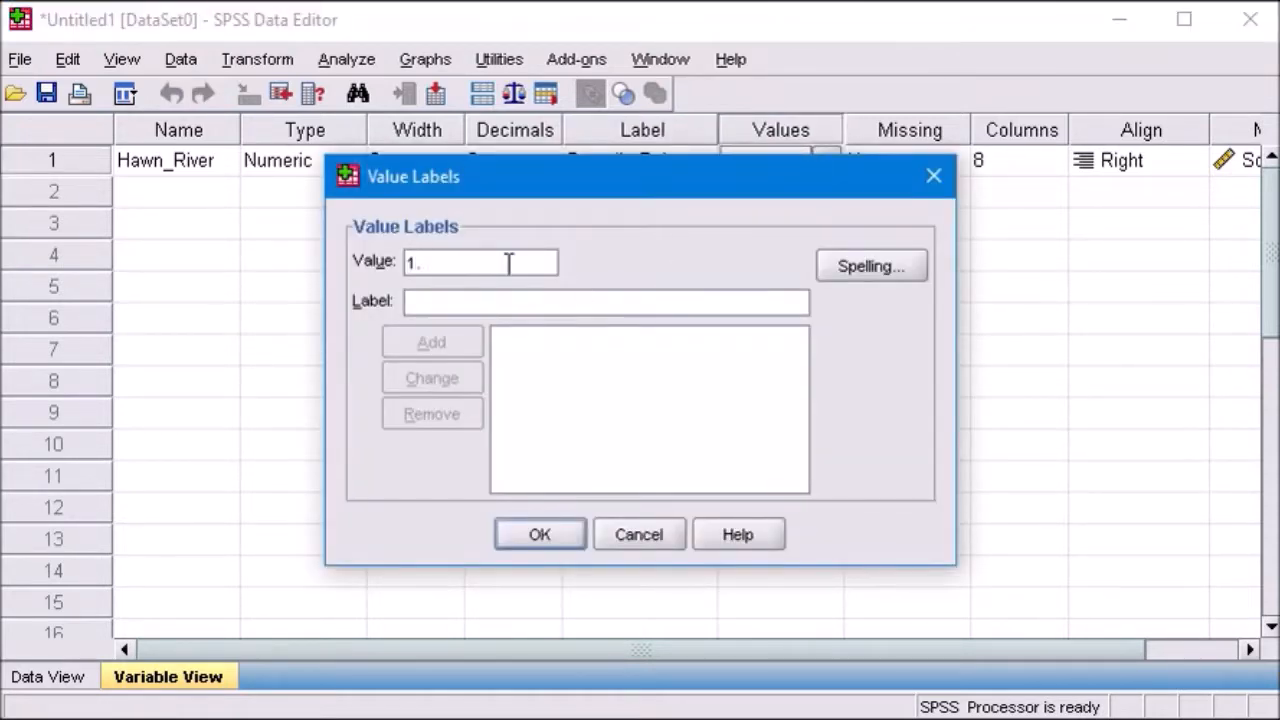
key(Tab)
click(451, 305)
text(upp)
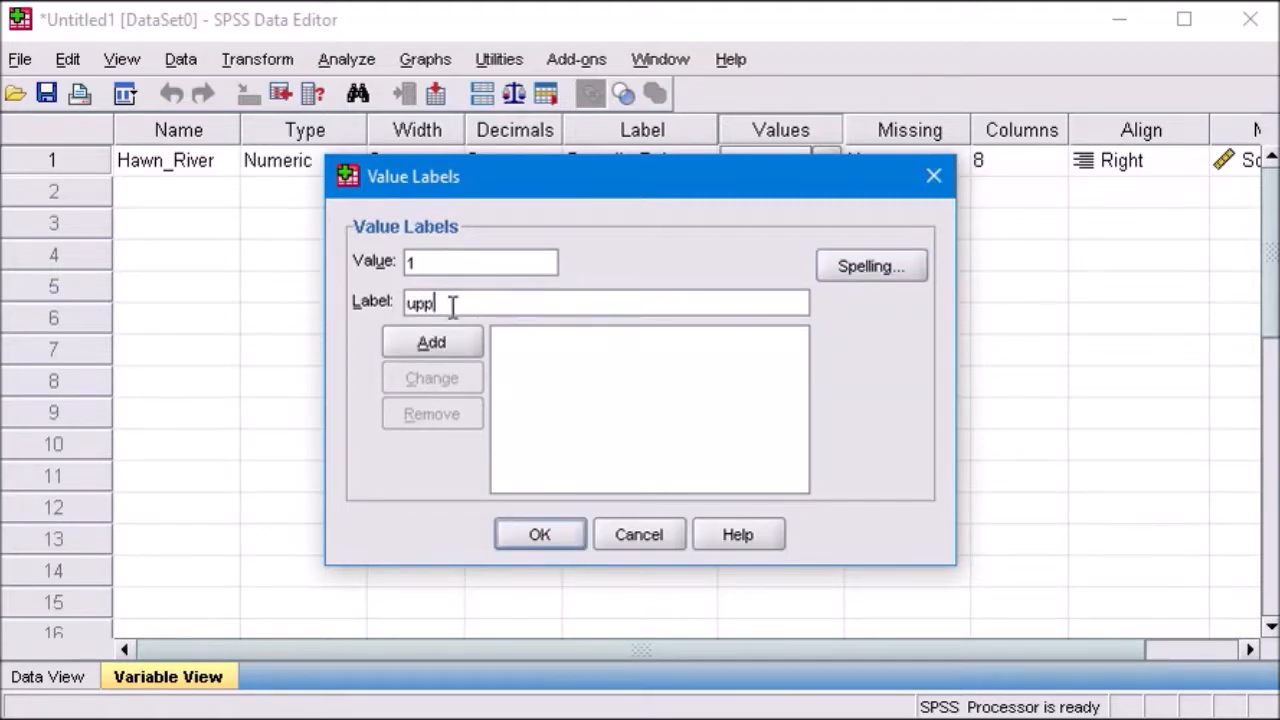
text(er stream)
click(455, 349)
Step: Add the value label "middle stream" for value 2
click(444, 258)
text(2)
click(448, 301)
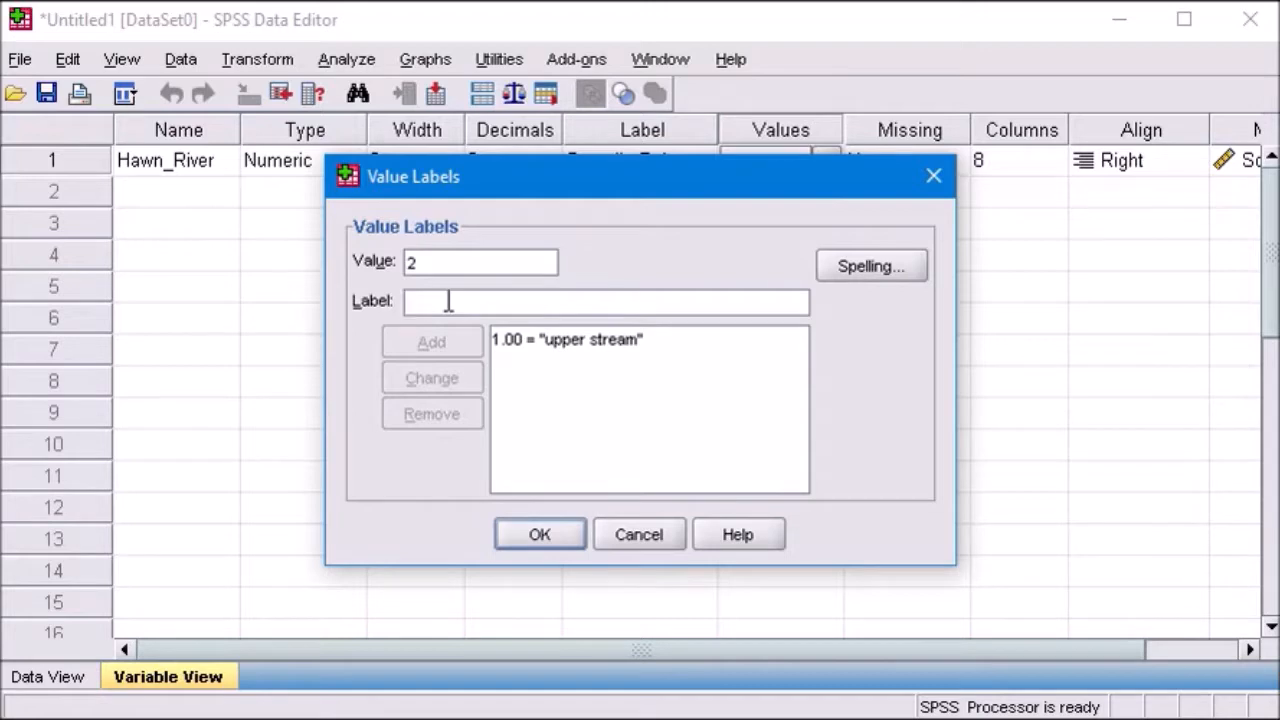
text(midle)
key(BackSpace)
key(BackSpace)
text(dle stream)
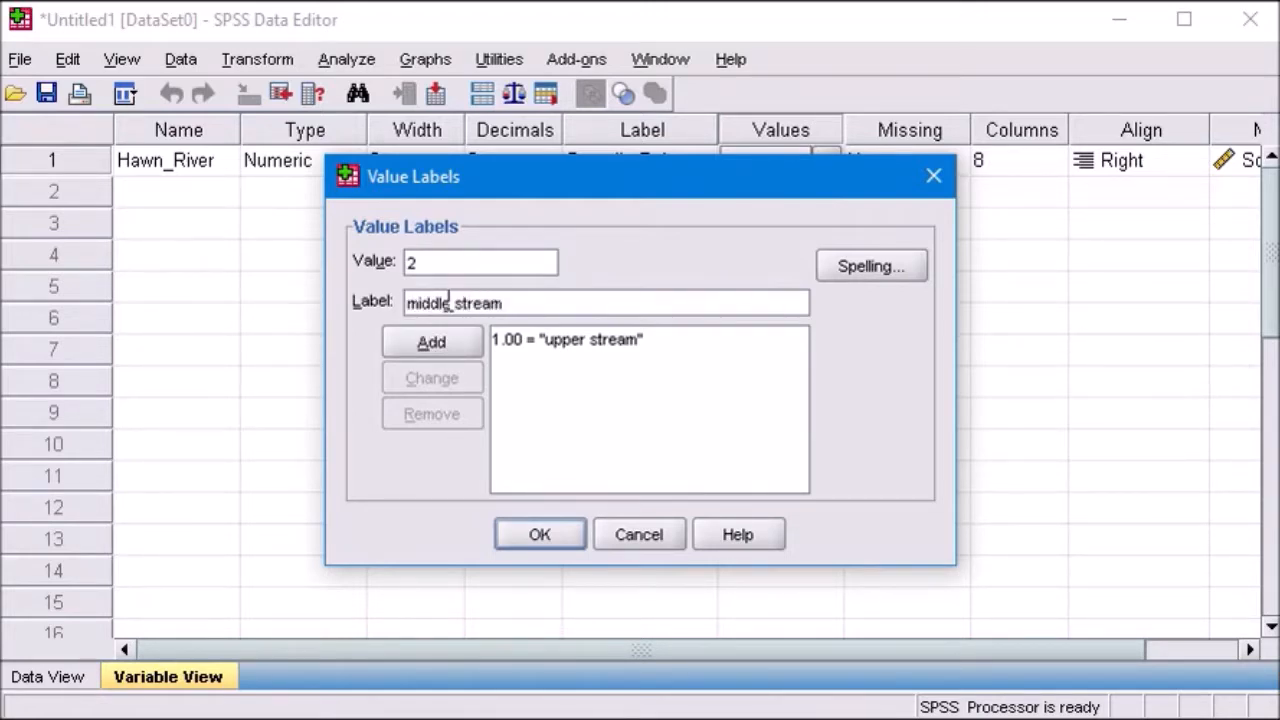
click(459, 340)
Step: Add the value label "lower stream" for value 3
click(442, 262)
text(3)
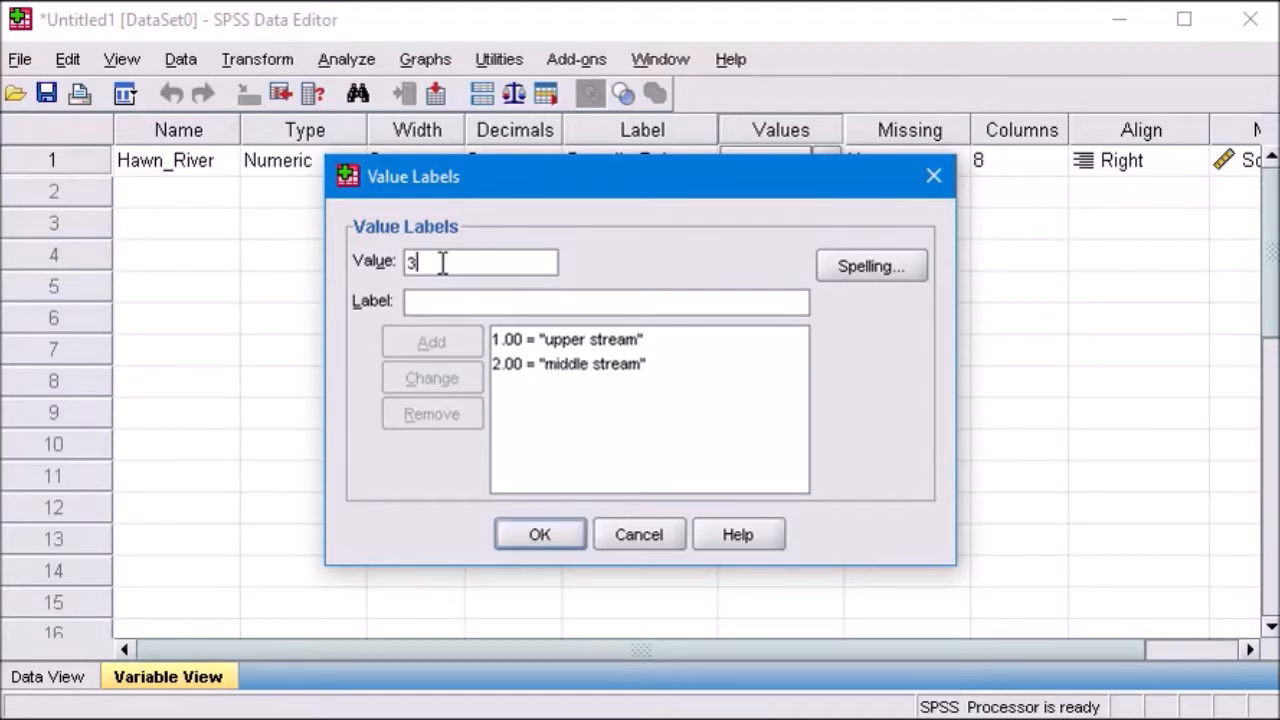
text(.)
click(452, 303)
text(lower)
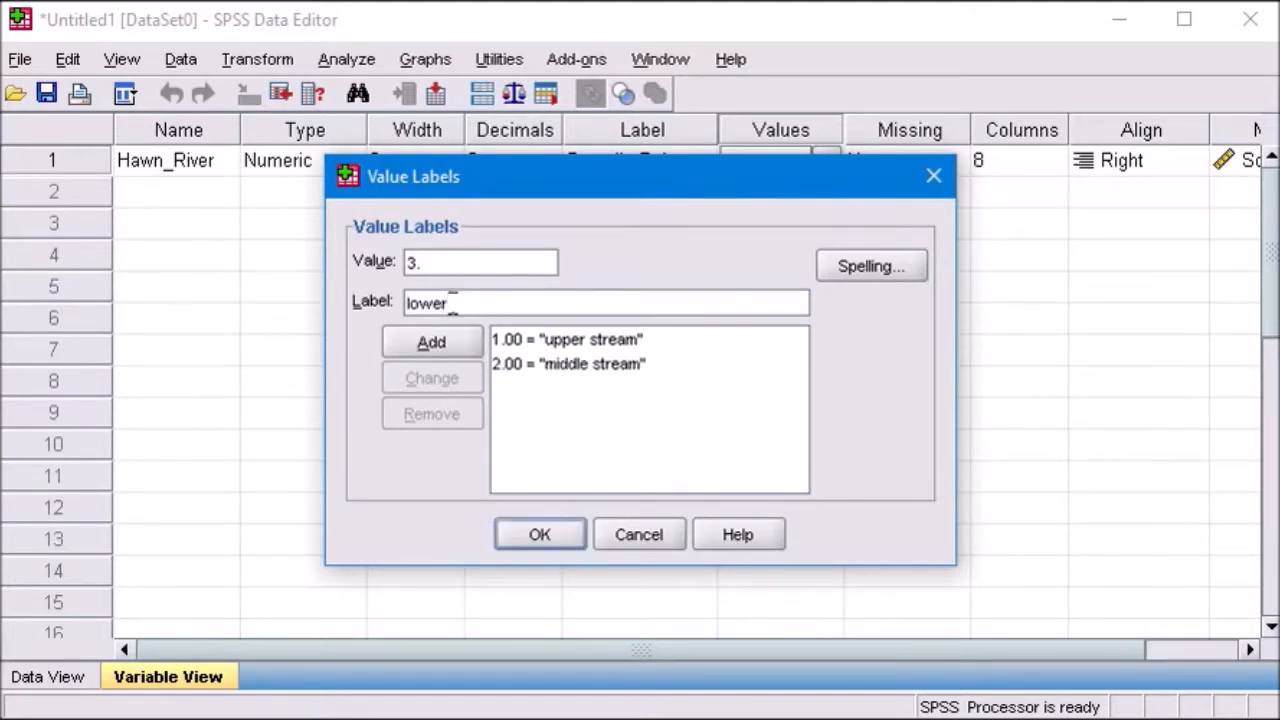
text( stream)
click(452, 343)
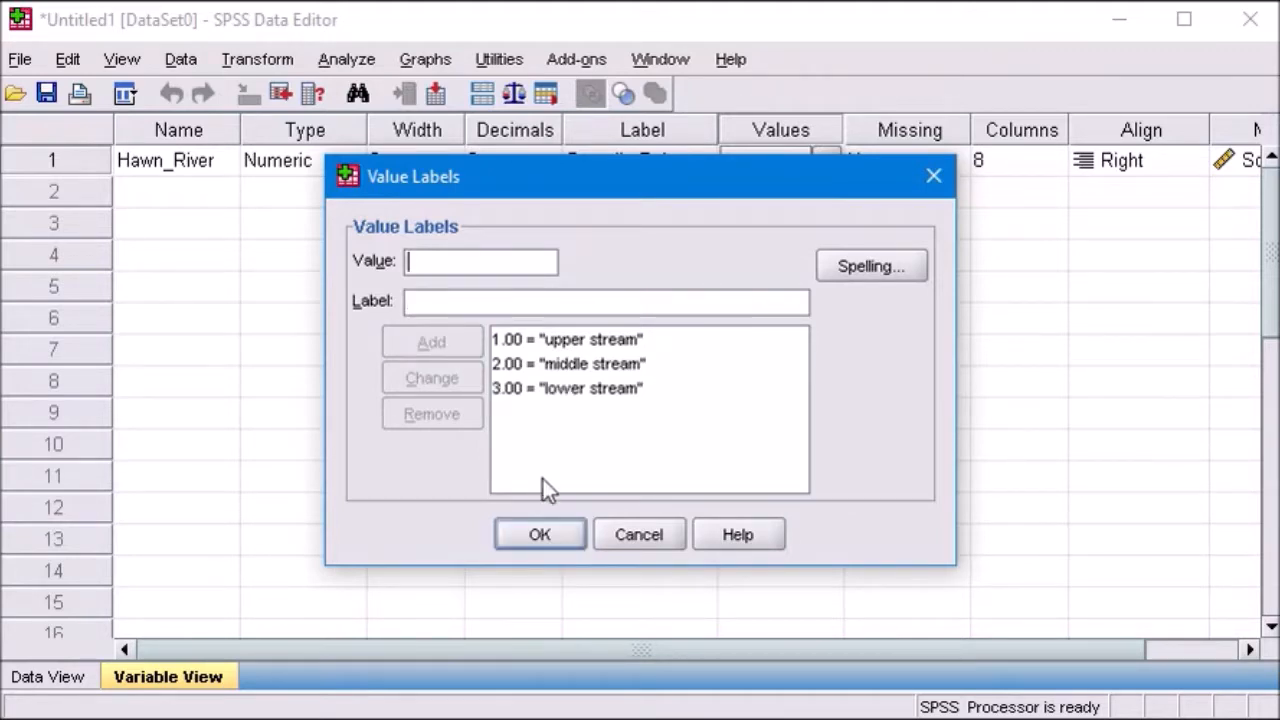
Step: Check the spelling of the value labels and apply them to Hawn_River
click(869, 268)
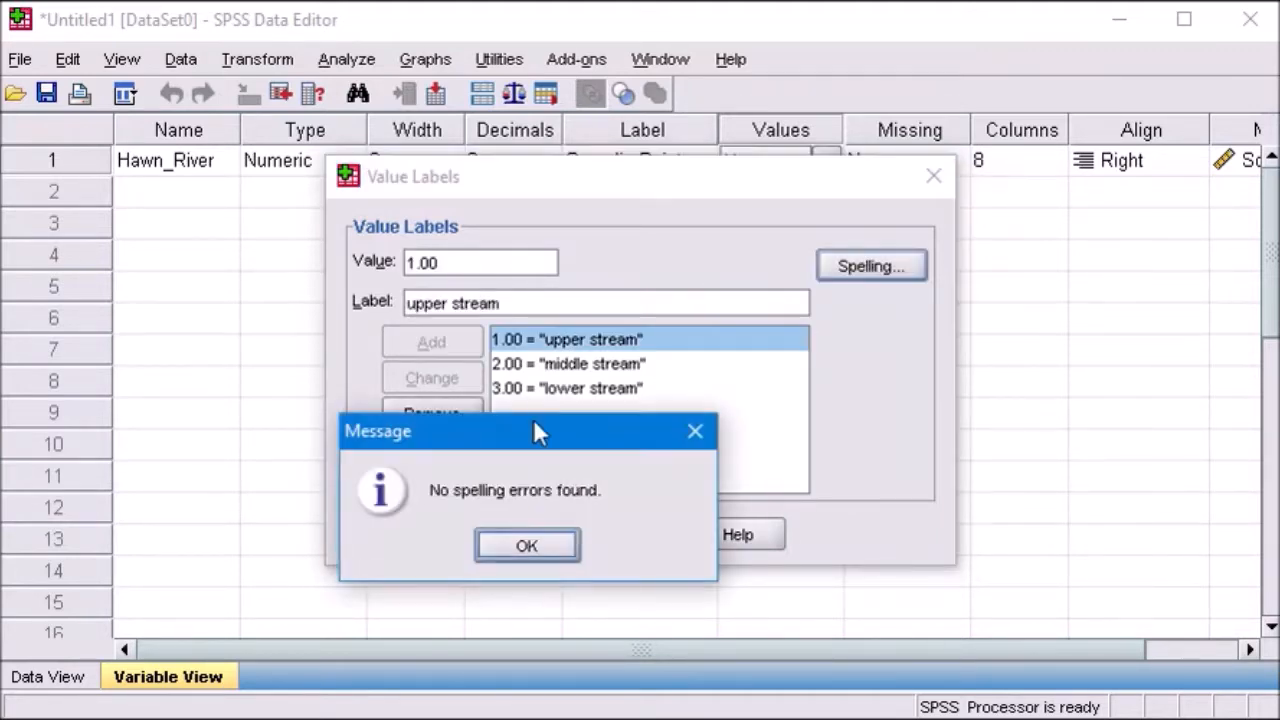
click(530, 546)
click(547, 539)
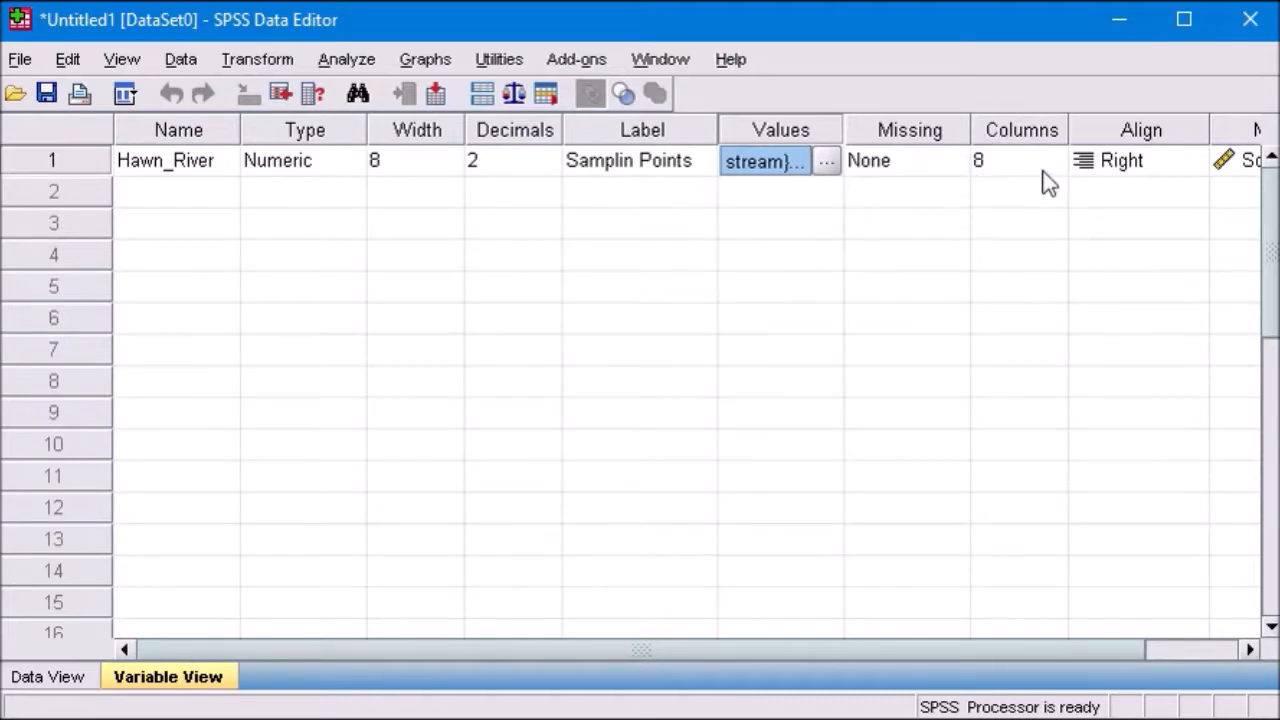
Step: Set the measurement level of Hawn_River to Nominal
drag(930, 650, 1030, 655)
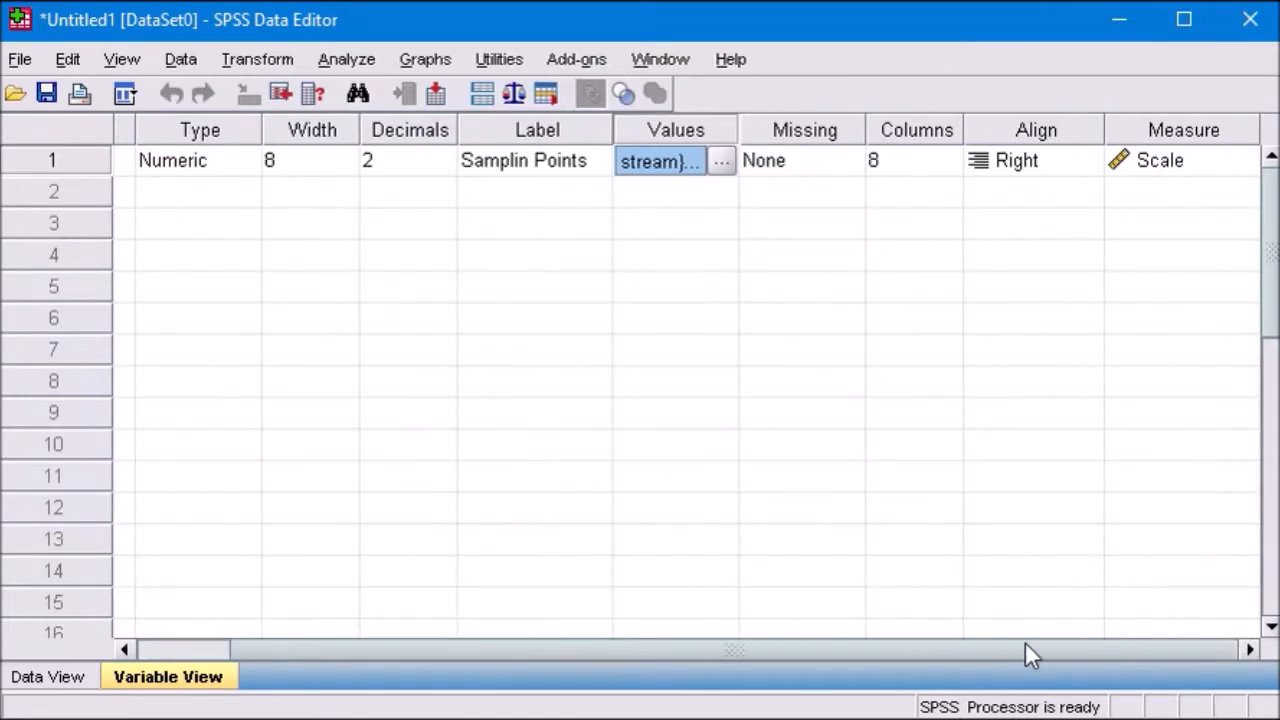
drag(543, 653, 193, 361)
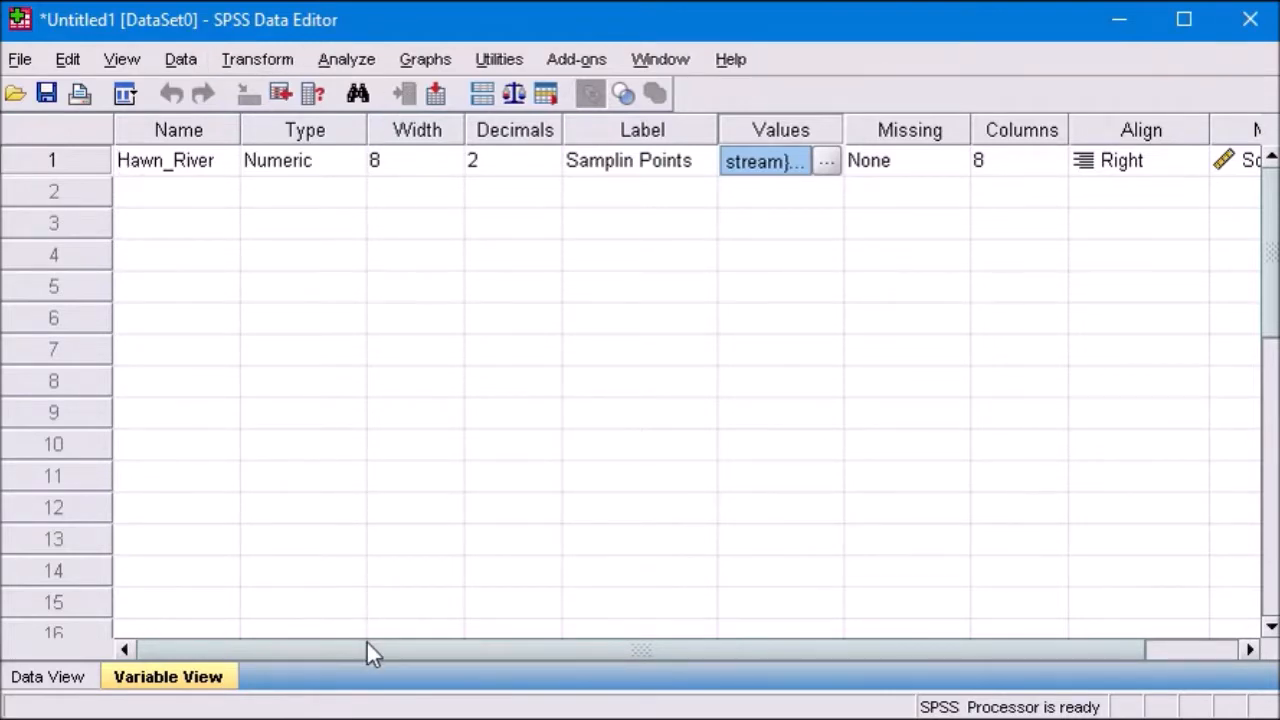
drag(366, 650, 461, 650)
click(1171, 161)
click(1243, 161)
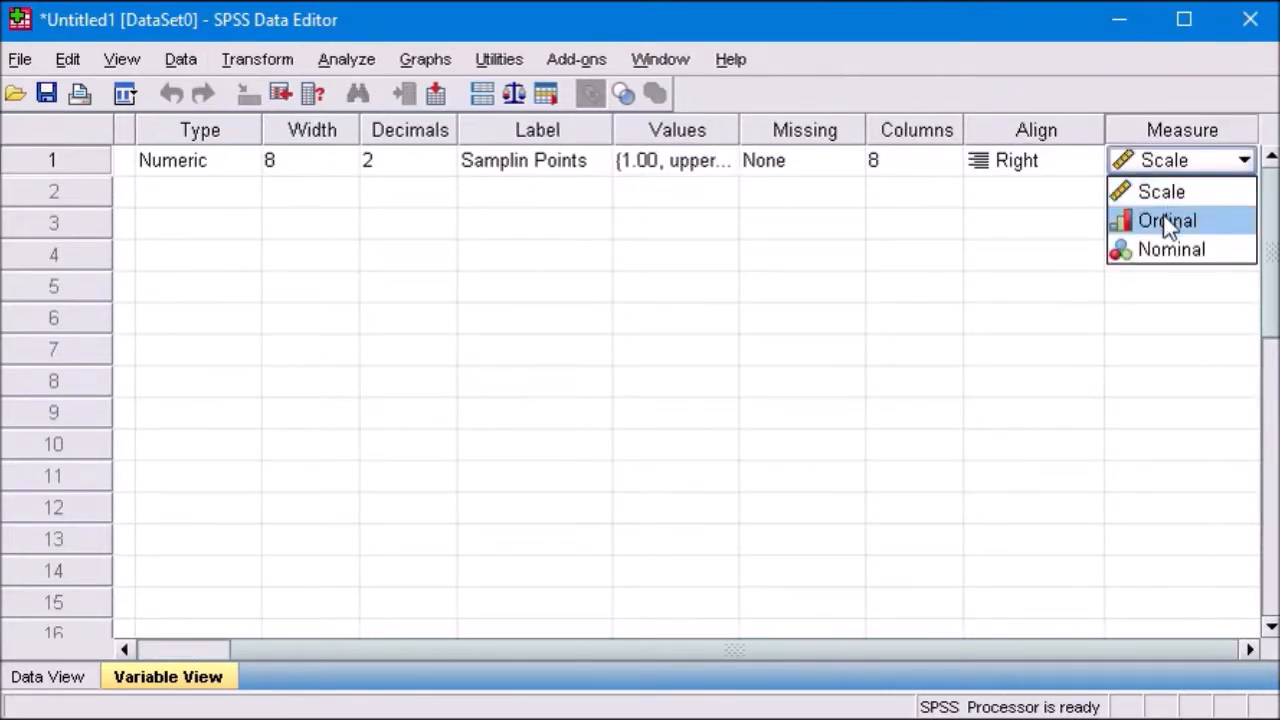
click(1162, 249)
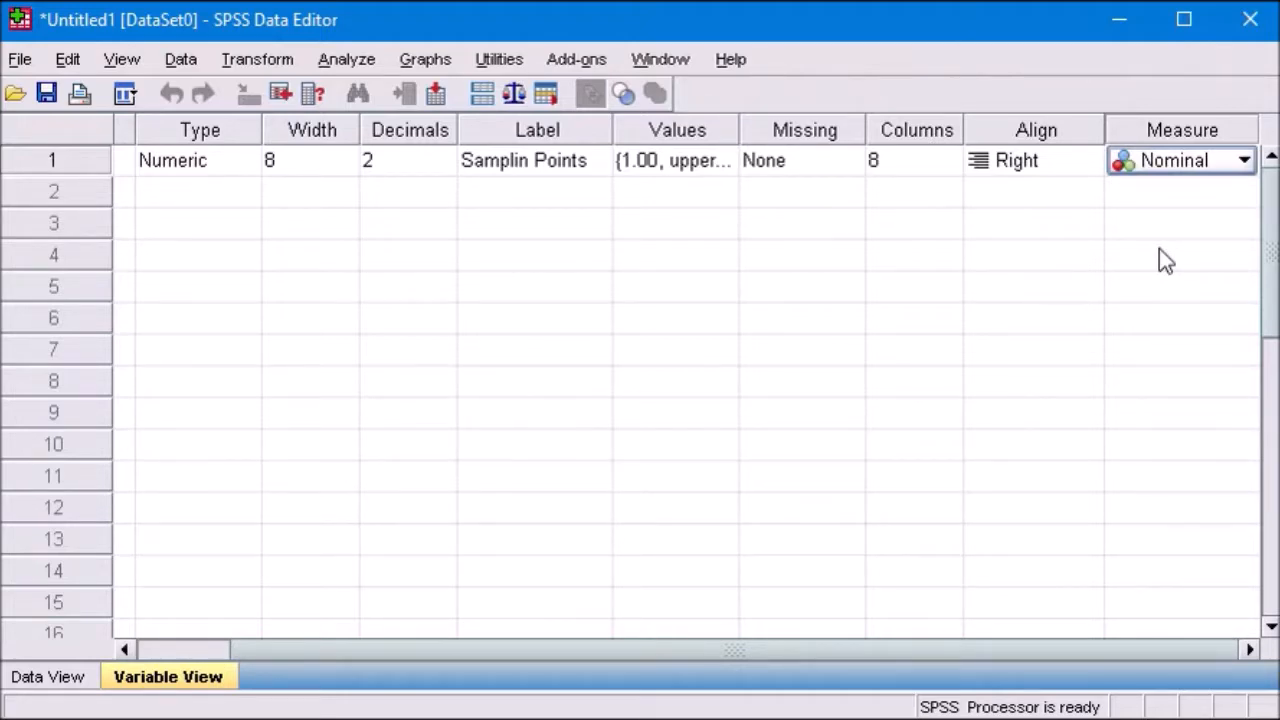
Step: Add two variables named pH and EC in rows 2 and 3
drag(312, 647, 75, 649)
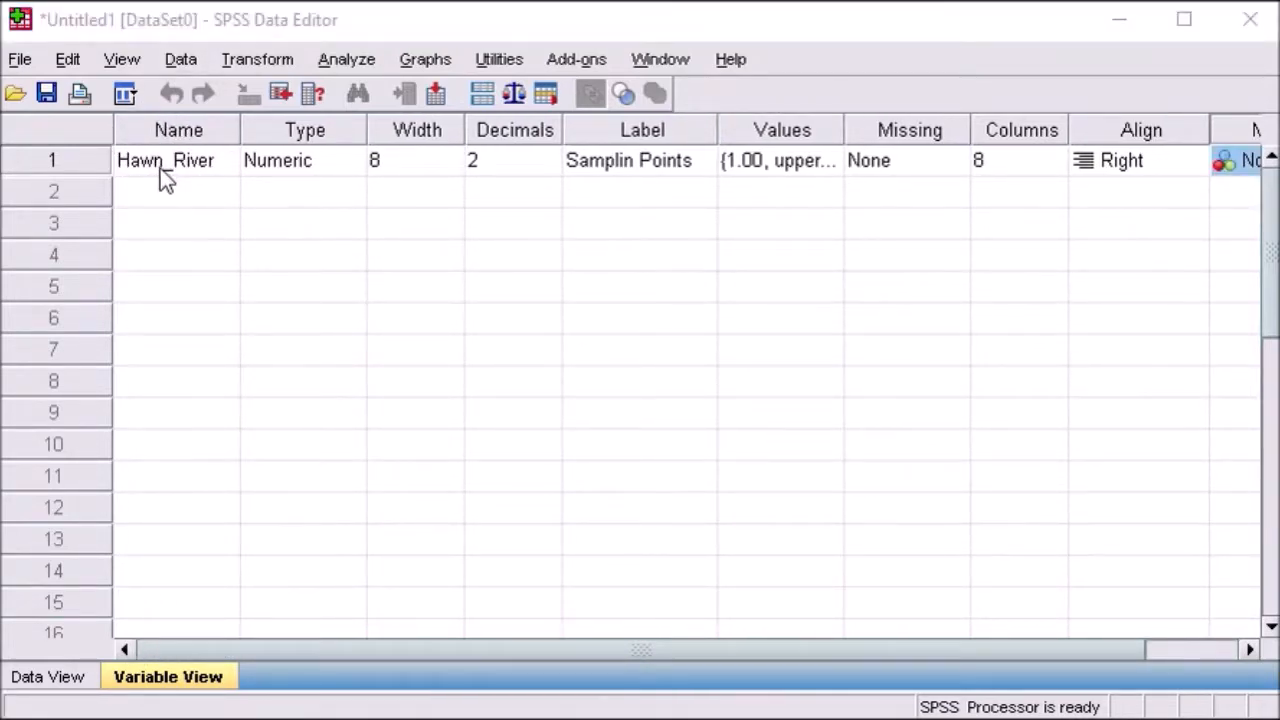
click(170, 200)
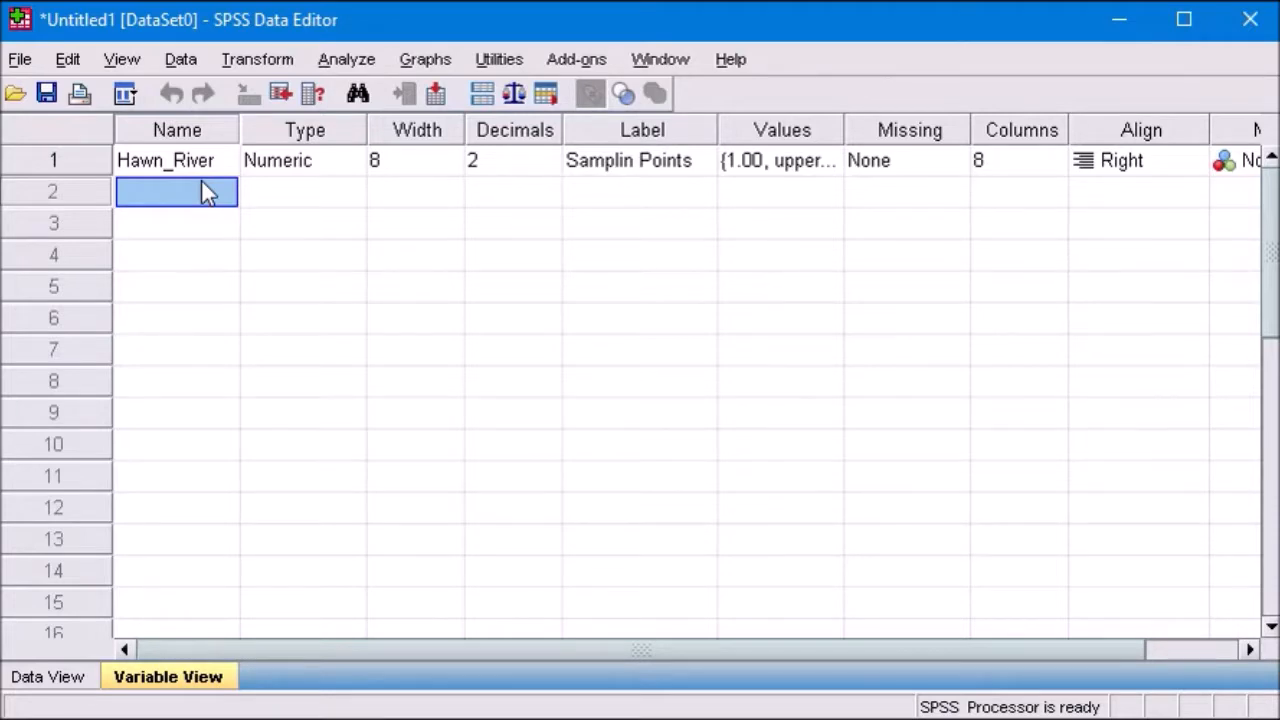
text(pH)
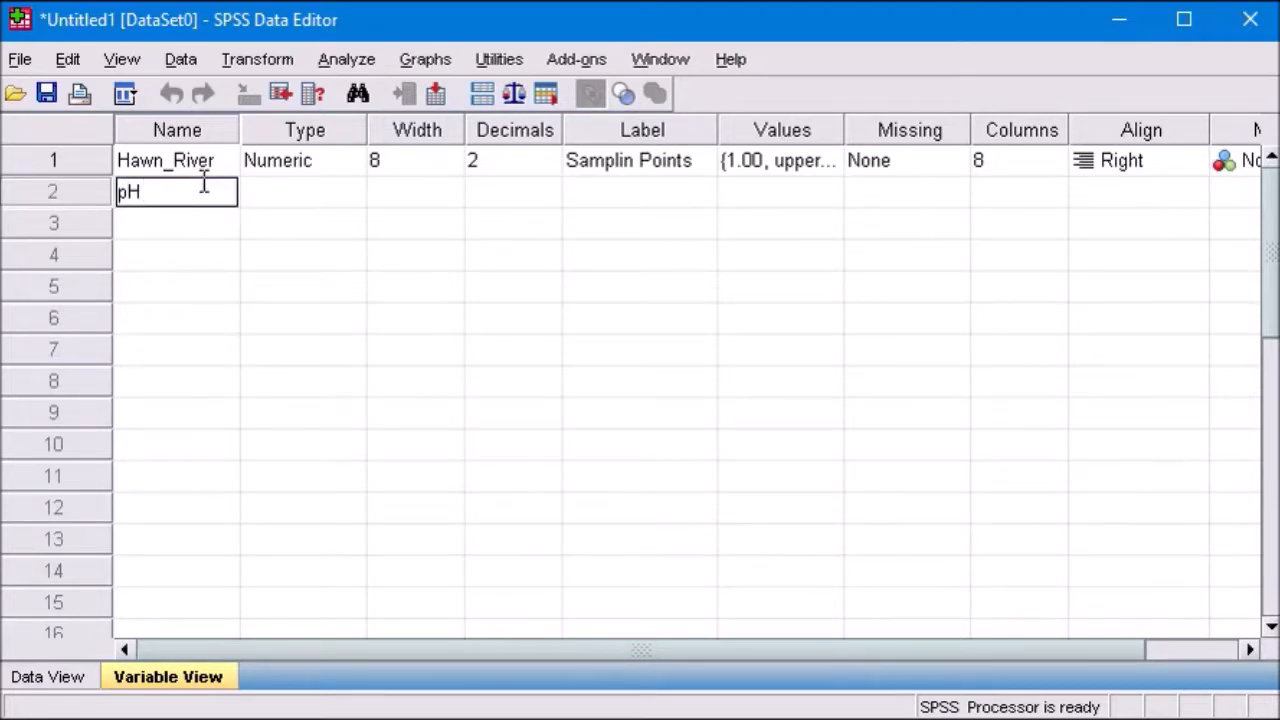
key(Tab)
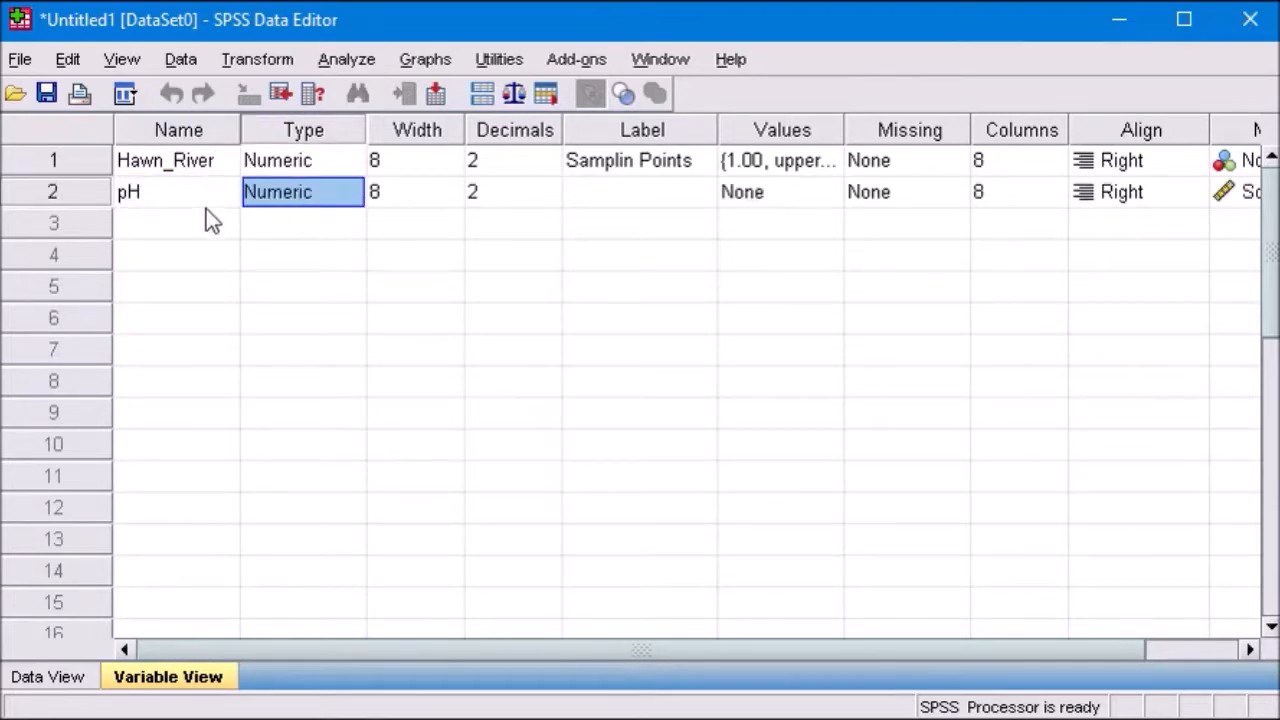
click(207, 227)
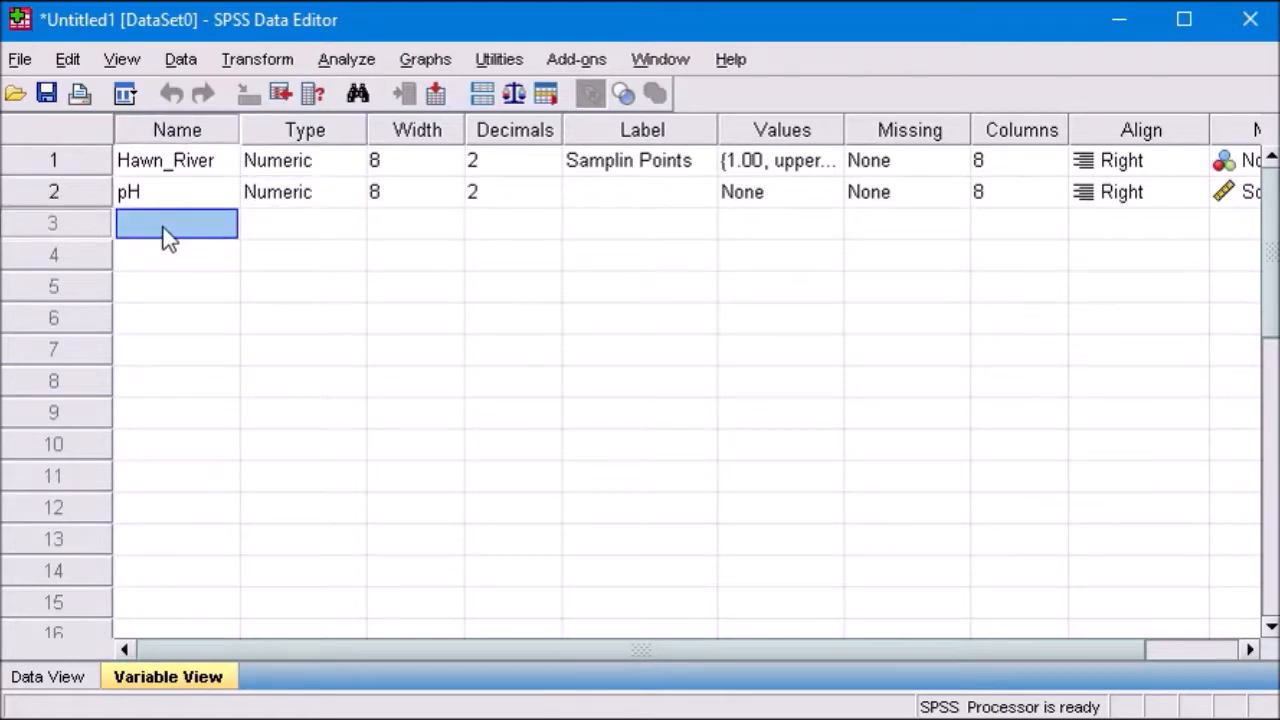
text(EC)
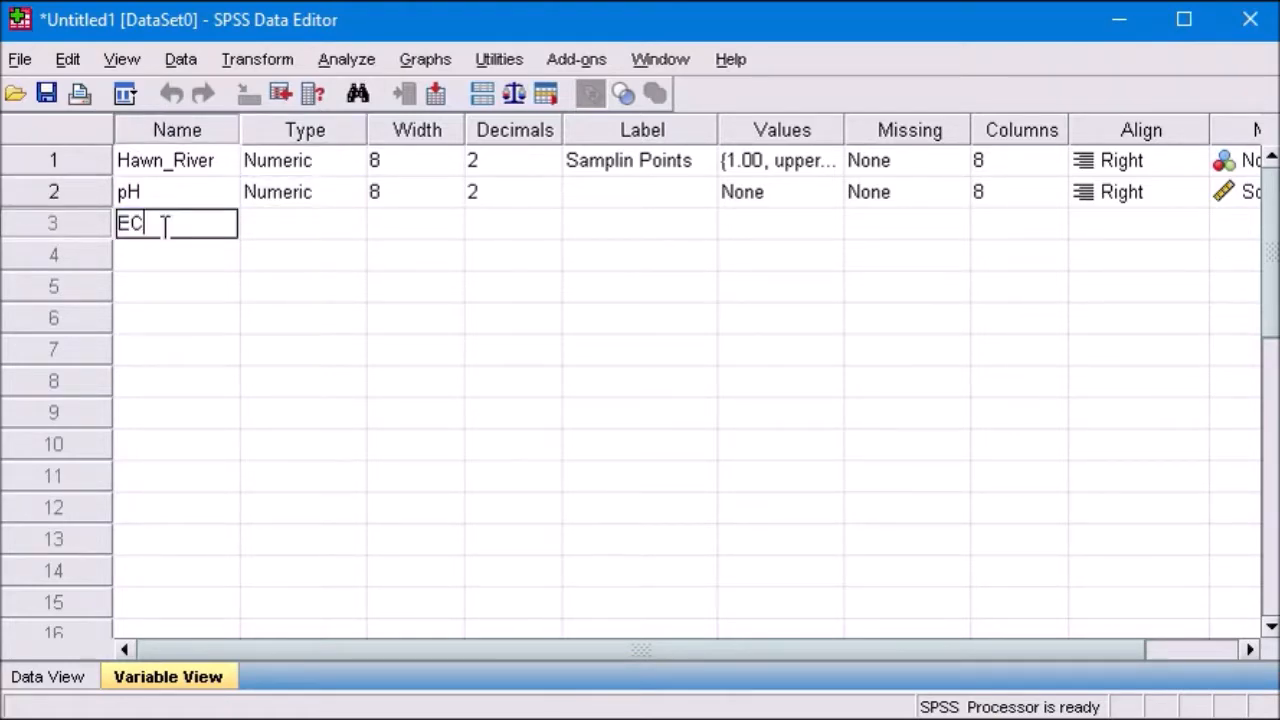
key(Tab)
Step: Add two variables named Turbidity and TOC in rows 4 and 5
click(174, 260)
text(Turbidity)
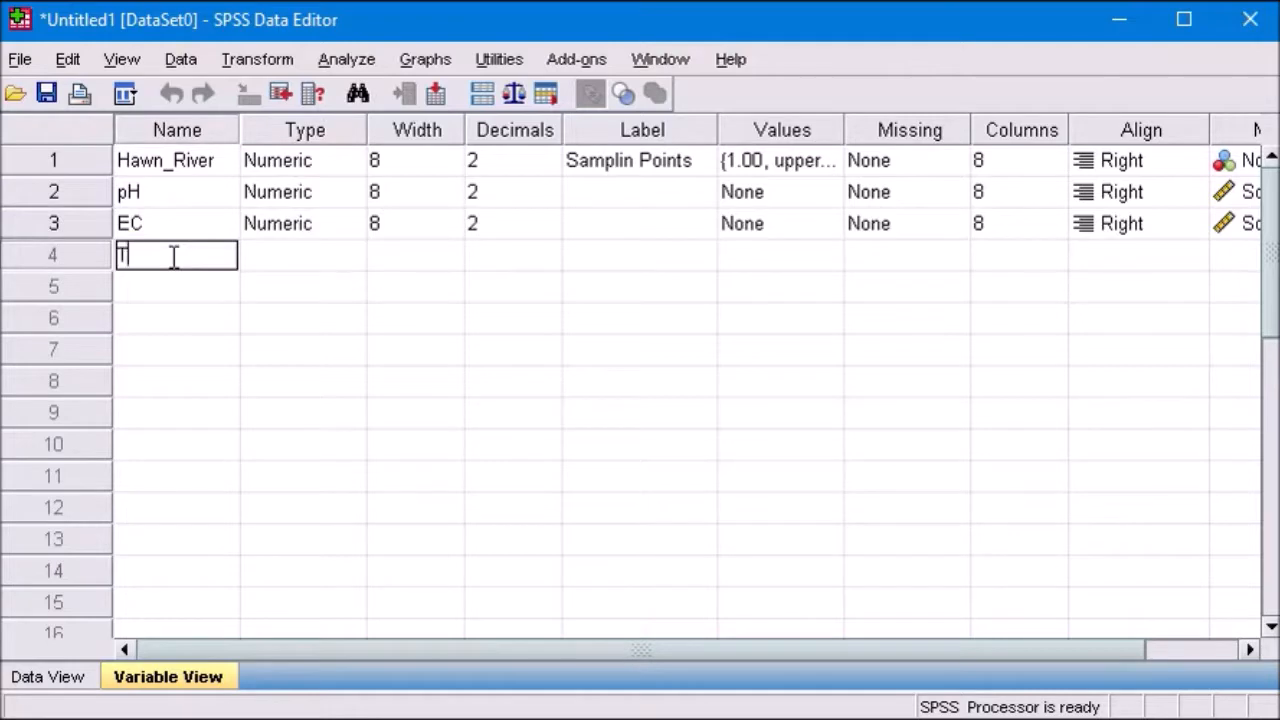
key(Tab)
click(168, 286)
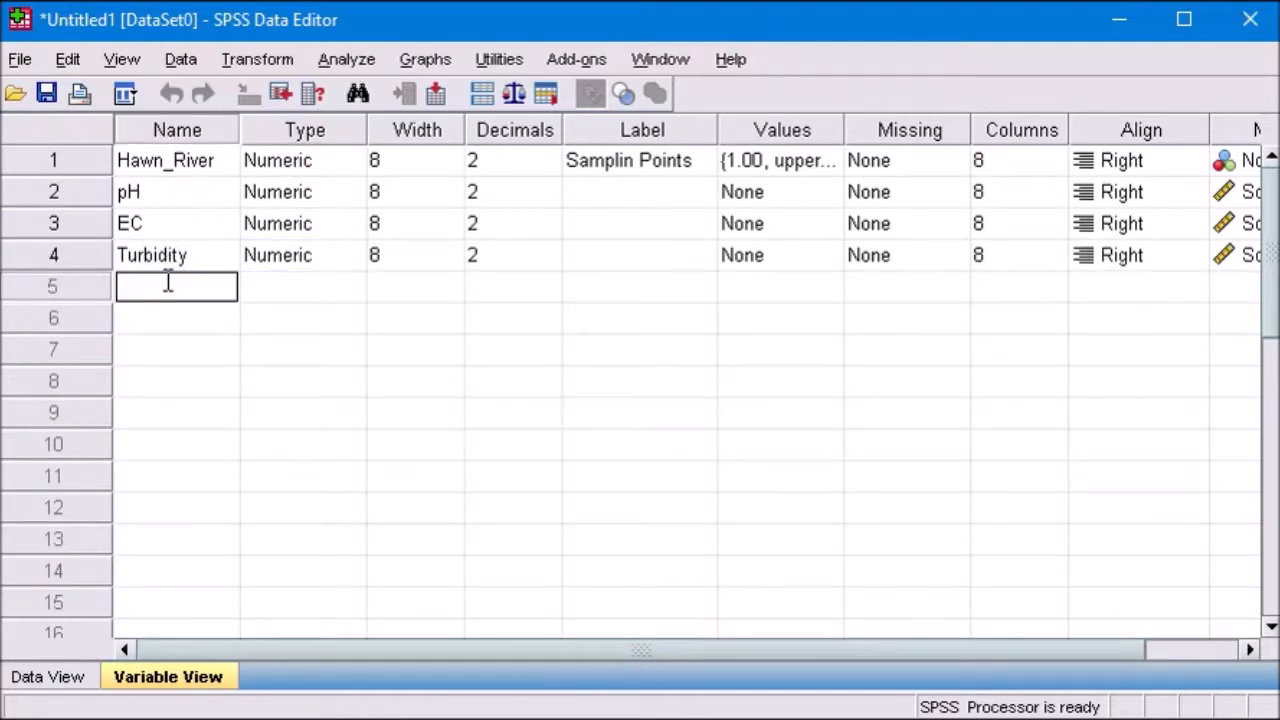
text(TOC)
key(Tab)
Step: Add two variables named TN and TP in rows 6 and 7
click(145, 318)
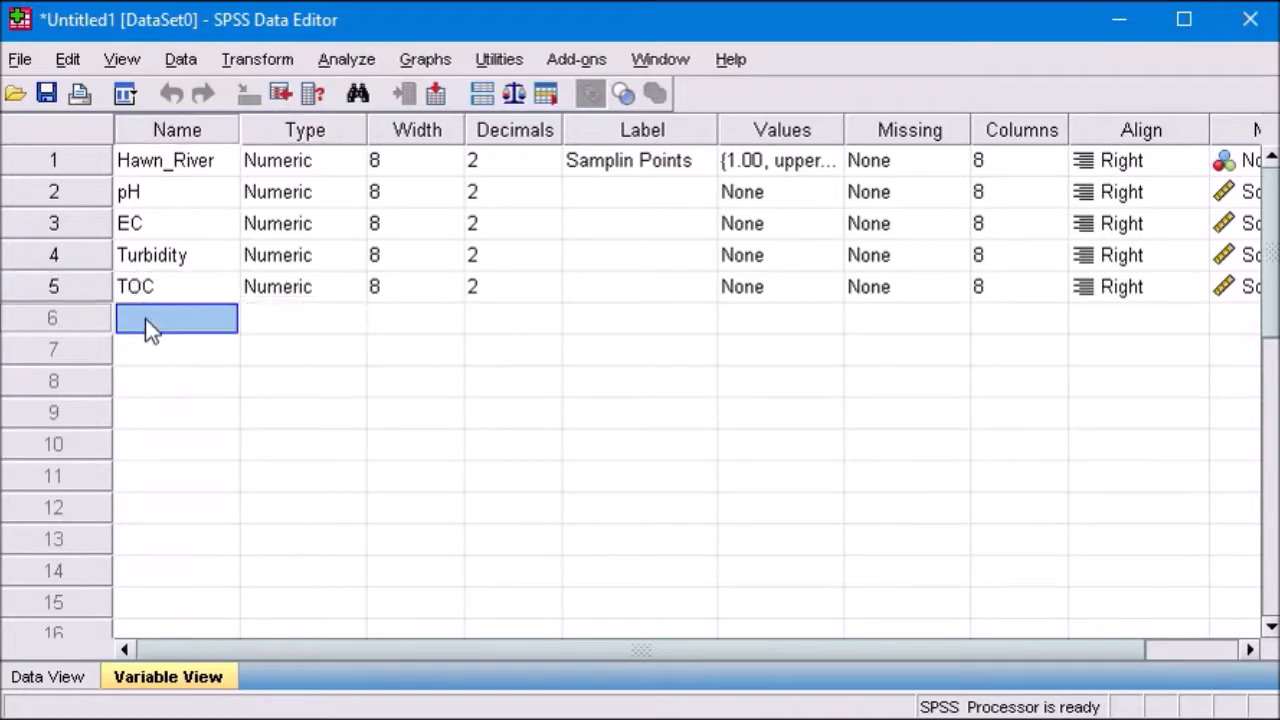
text(TON)
click(154, 355)
click(146, 318)
key(BackSpace)
key(Tab)
click(145, 356)
text(TP)
key(Tab)
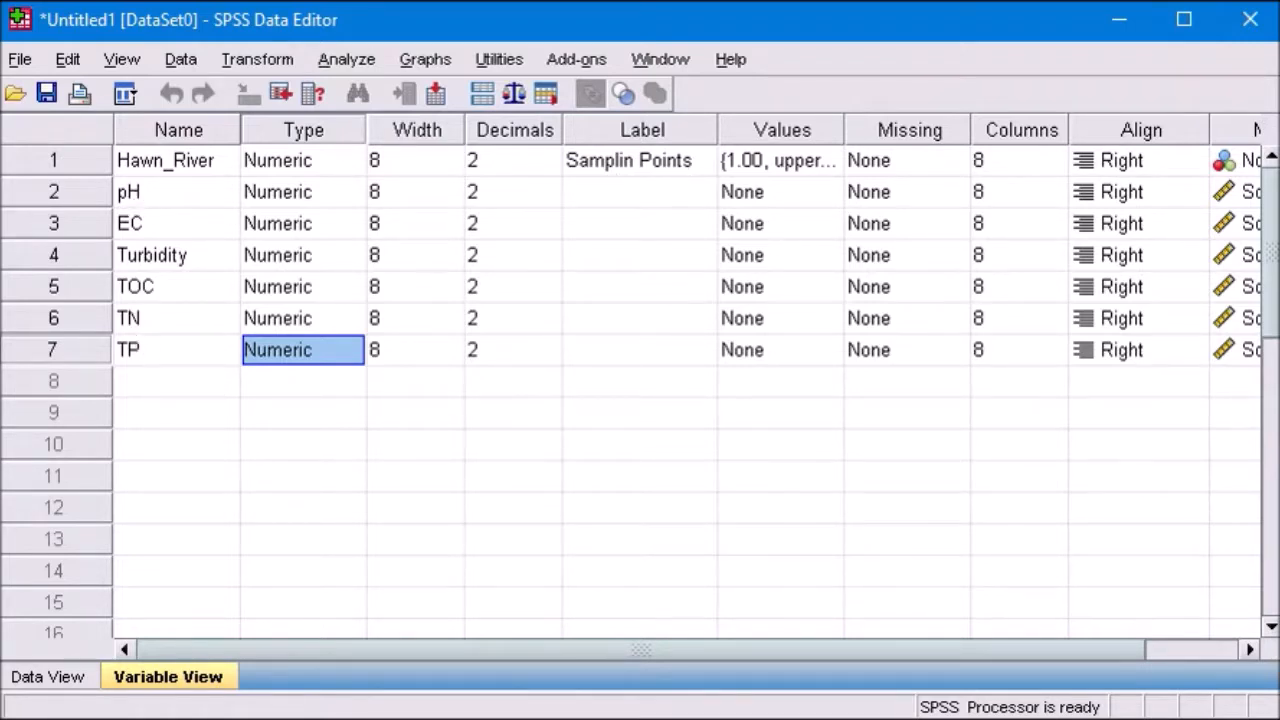
drag(795, 650, 972, 647)
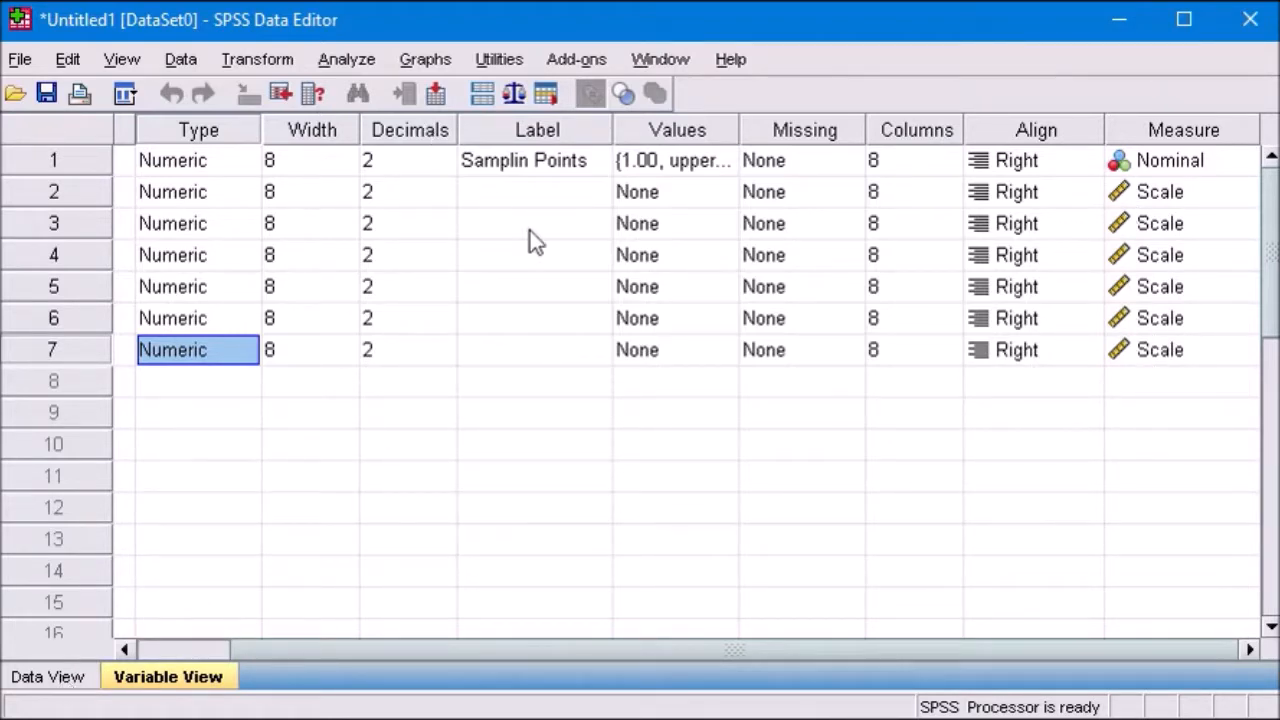
Step: Give the variables in rows 2 and 3 the labels pH and EC
click(512, 194)
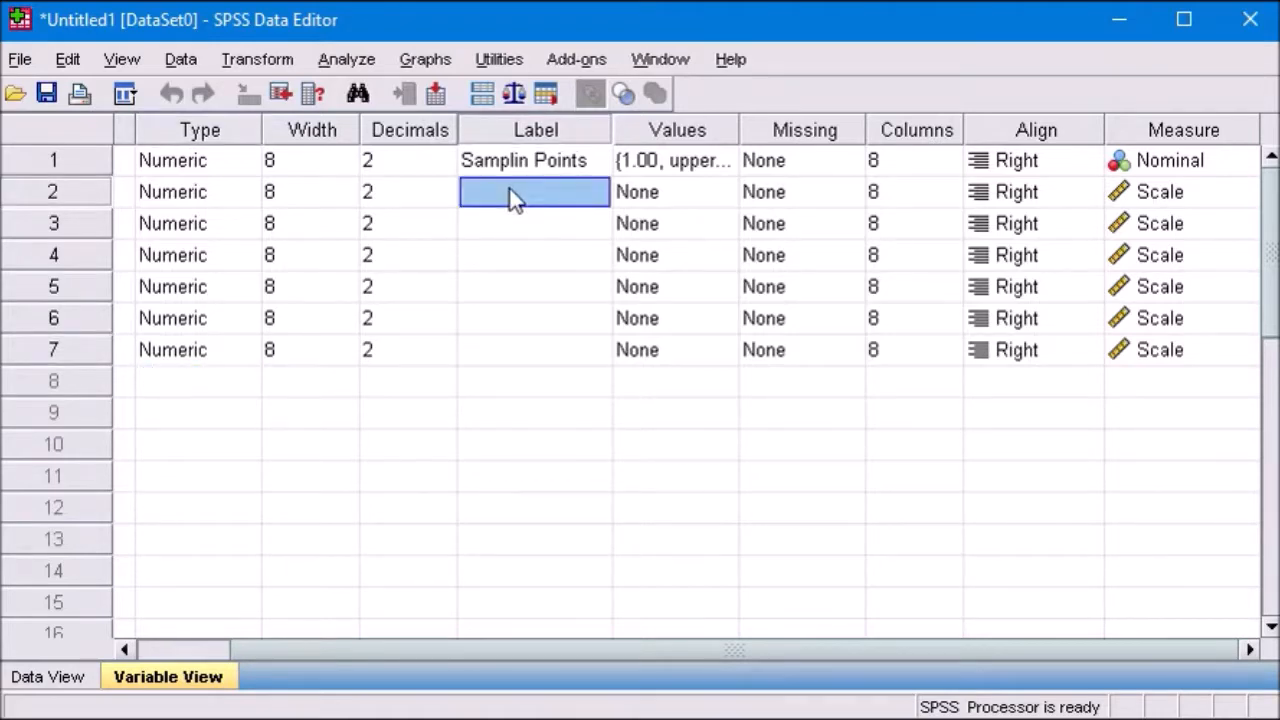
text(Ph)
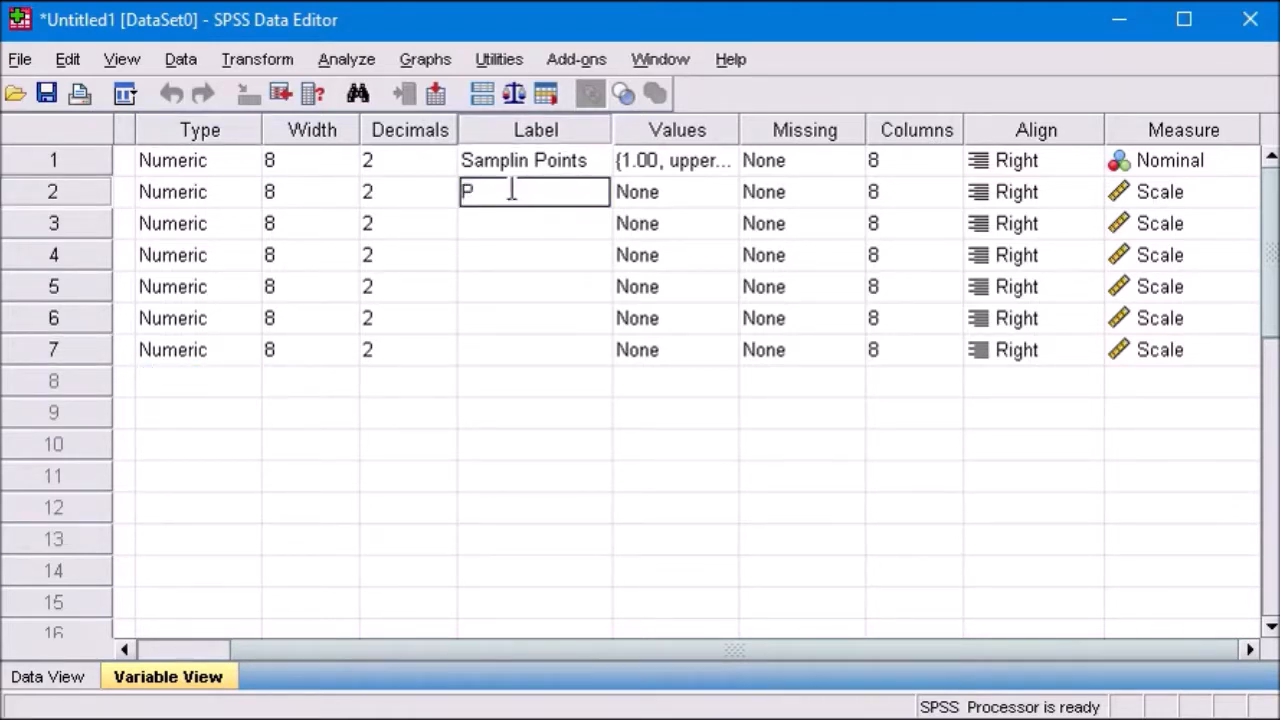
key(BackSpace)
key(BackSpace)
text(pH)
click(517, 221)
text(EC)
Step: Give the variables in rows 4 and 5 the labels Turbidity and TOC
click(520, 254)
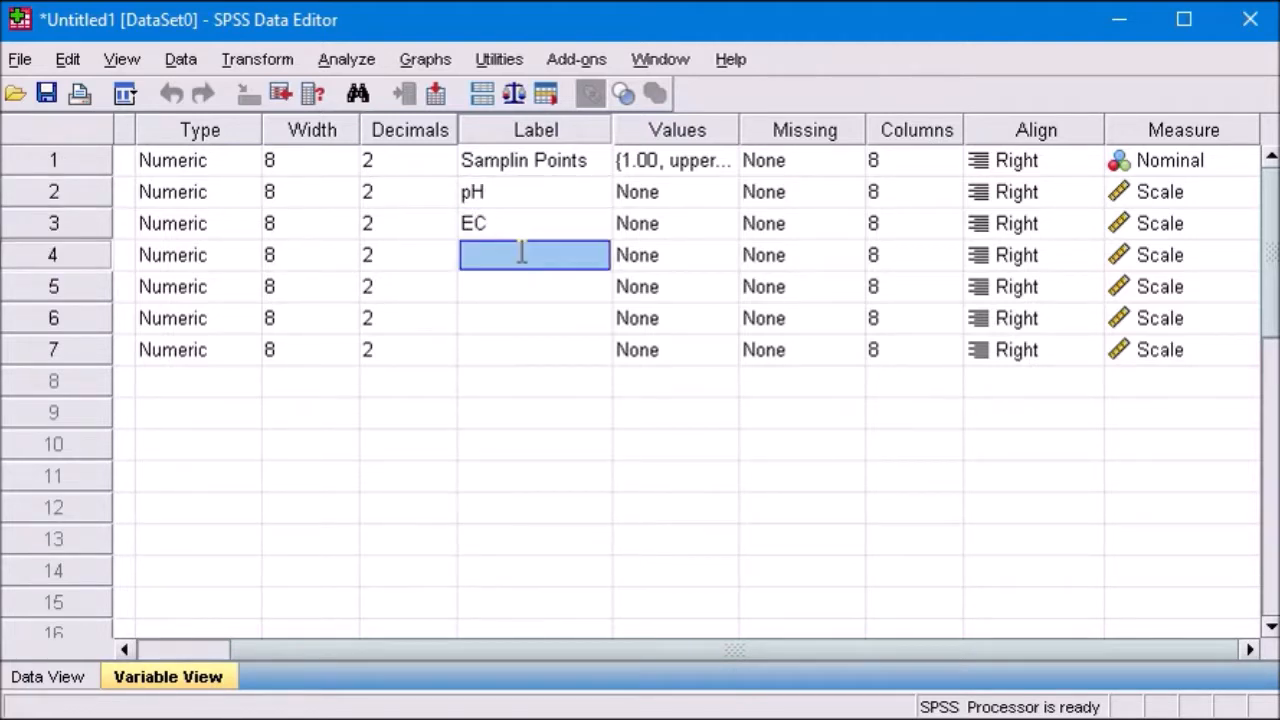
text(Tur)
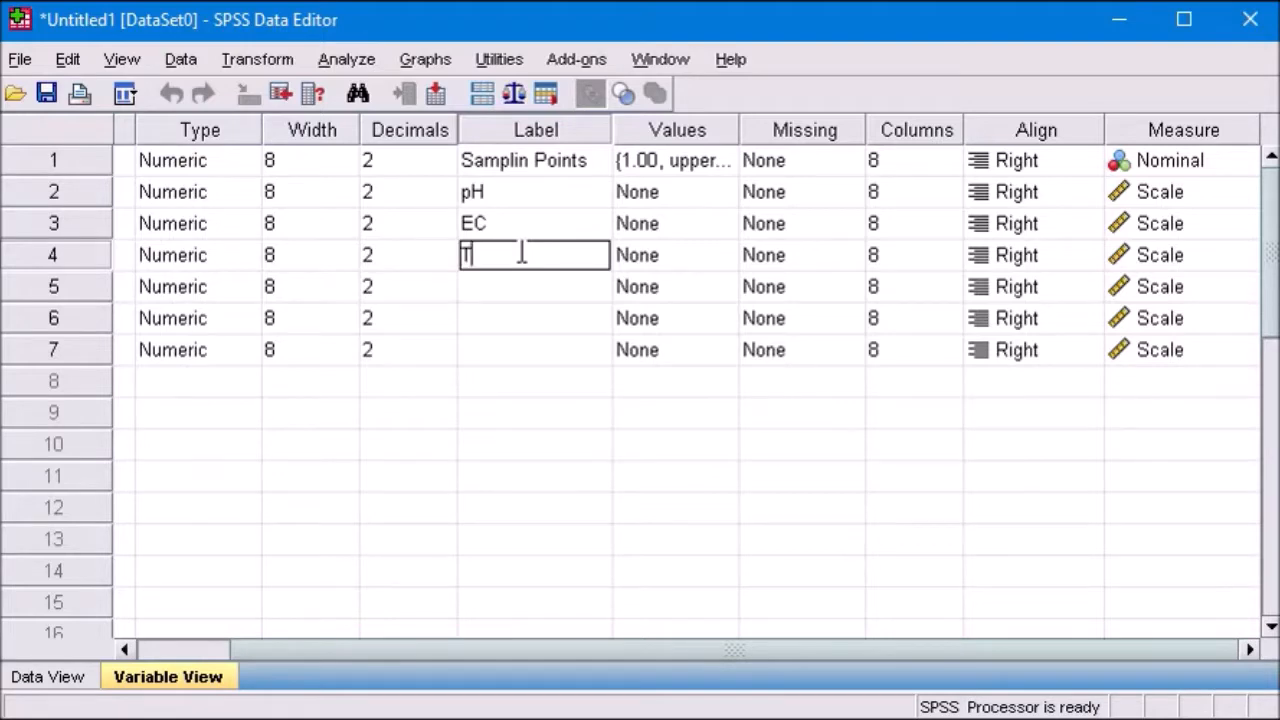
text(idity)
click(541, 293)
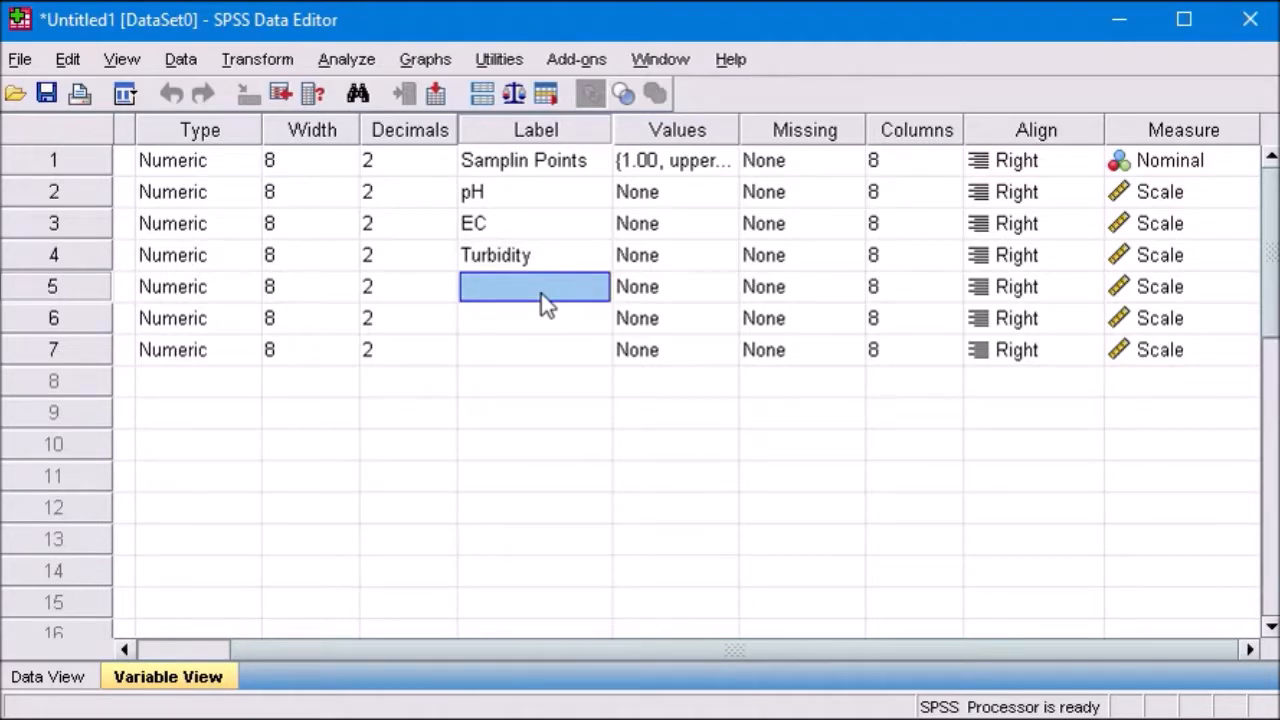
text(TOC)
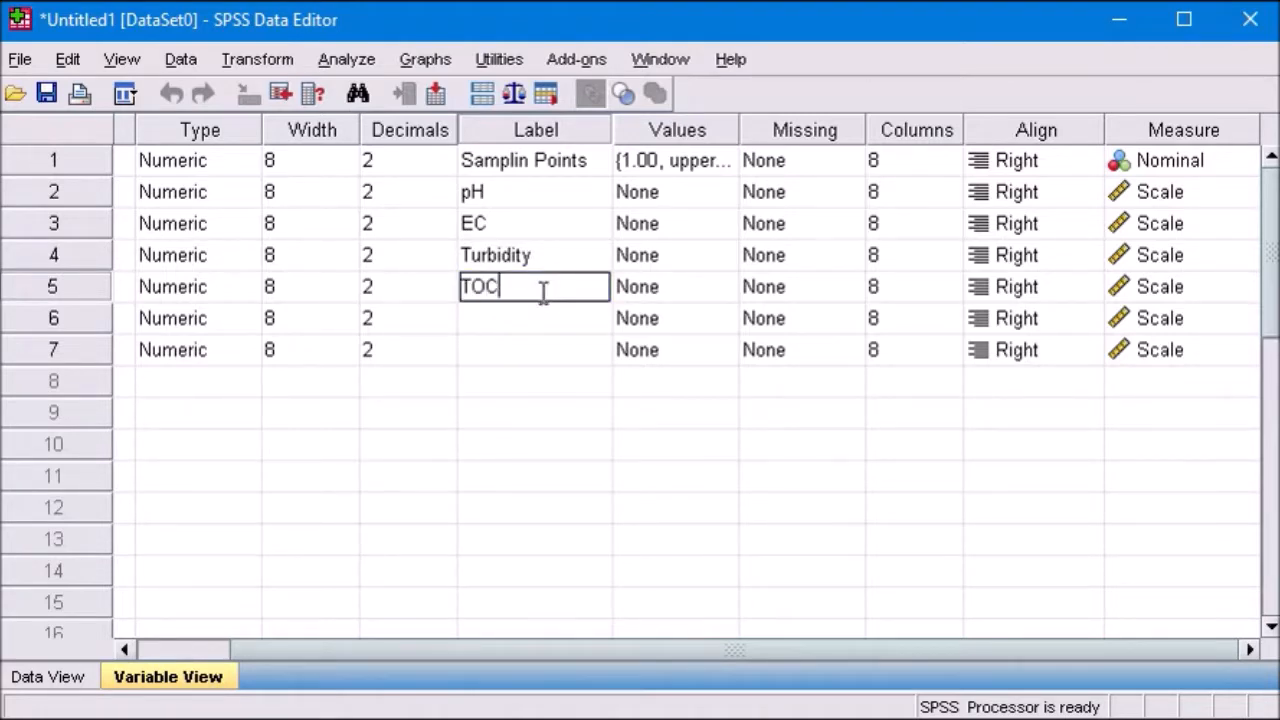
key(Return)
Step: Give the variables in rows 6 and 7 the labels TN and TP
text(TN)
key(Return)
text(TP)
click(545, 427)
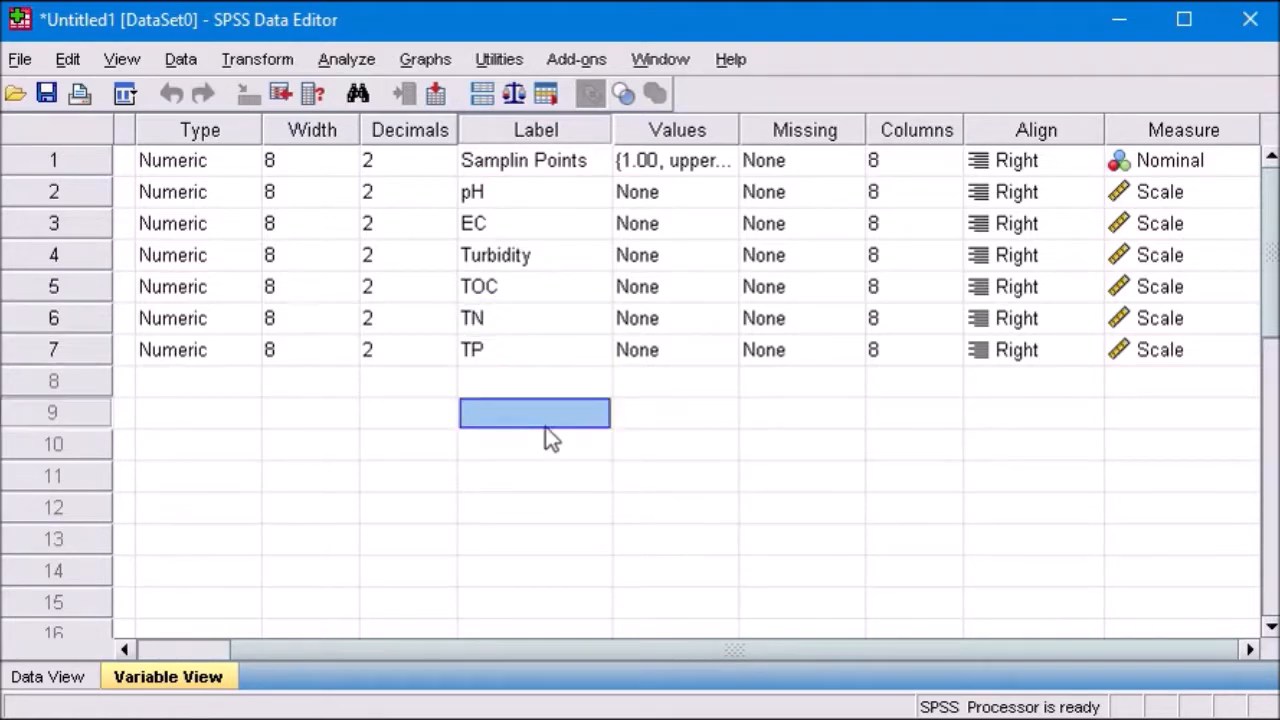
Step: Switch to the data sheet, enter 1 as Hawn_River for case 1, and display numeric codes instead of value labels
click(48, 678)
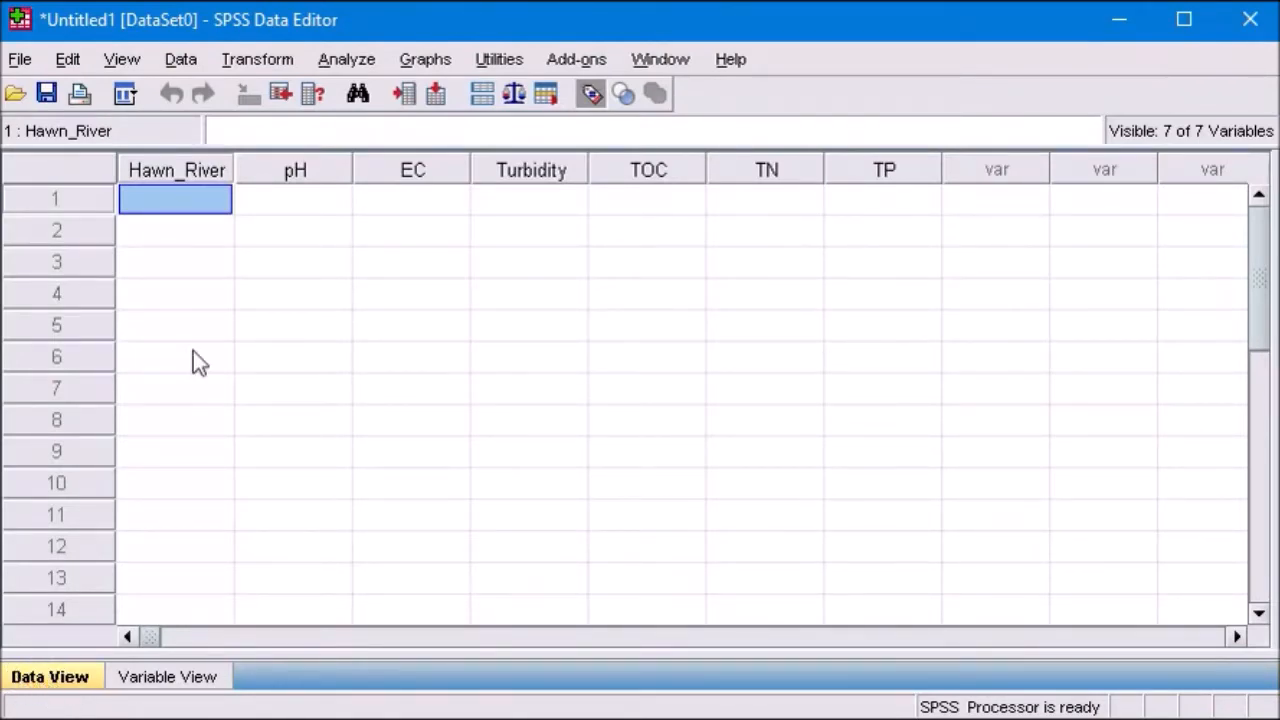
double_click(190, 207)
text(1)
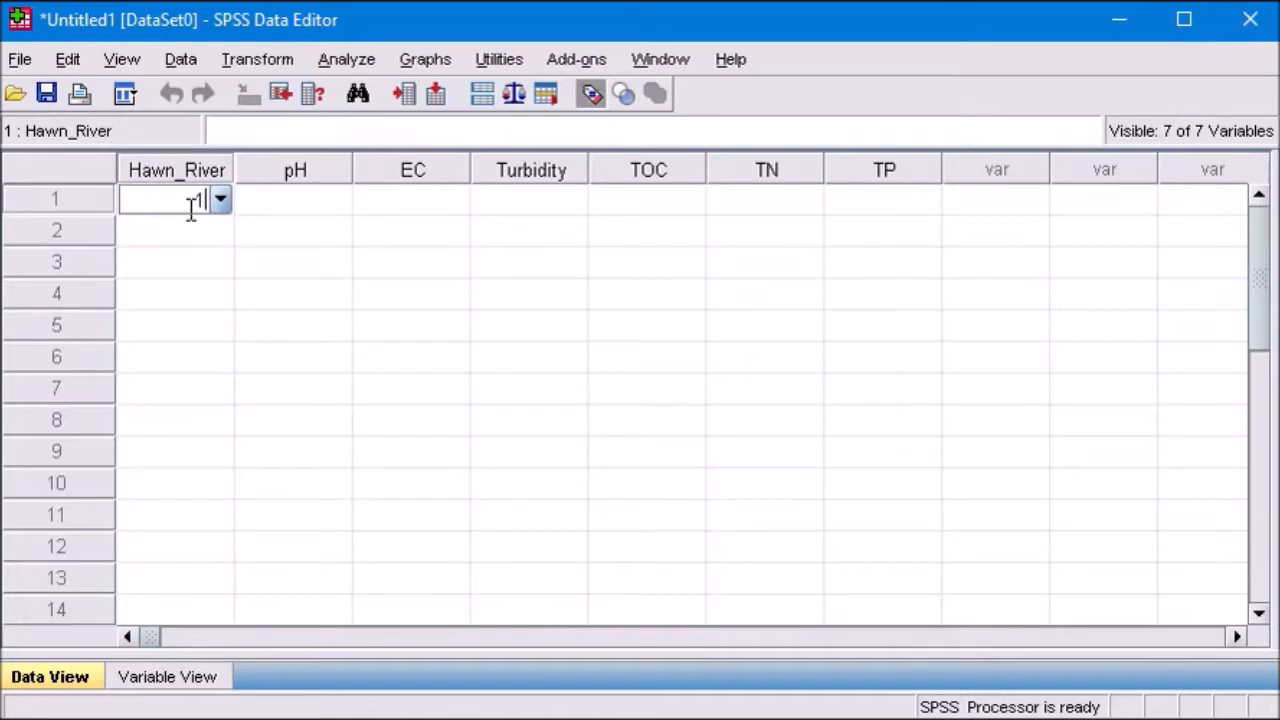
key(Return)
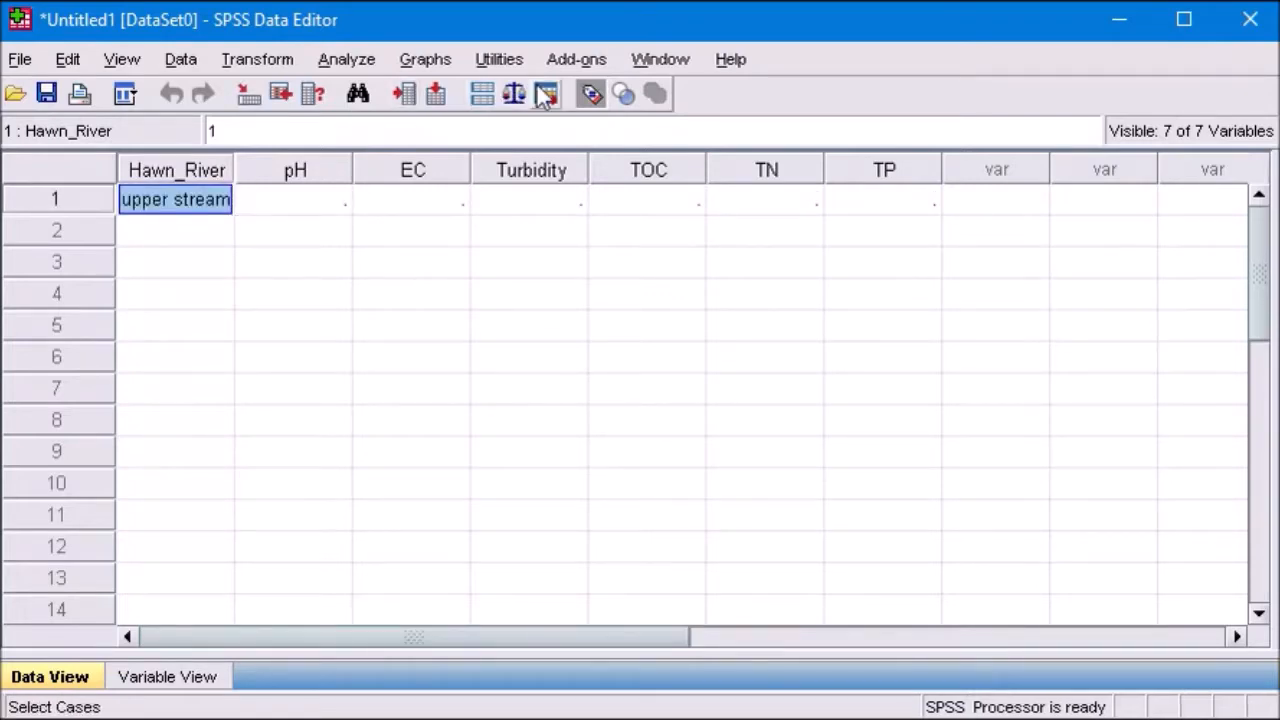
click(590, 96)
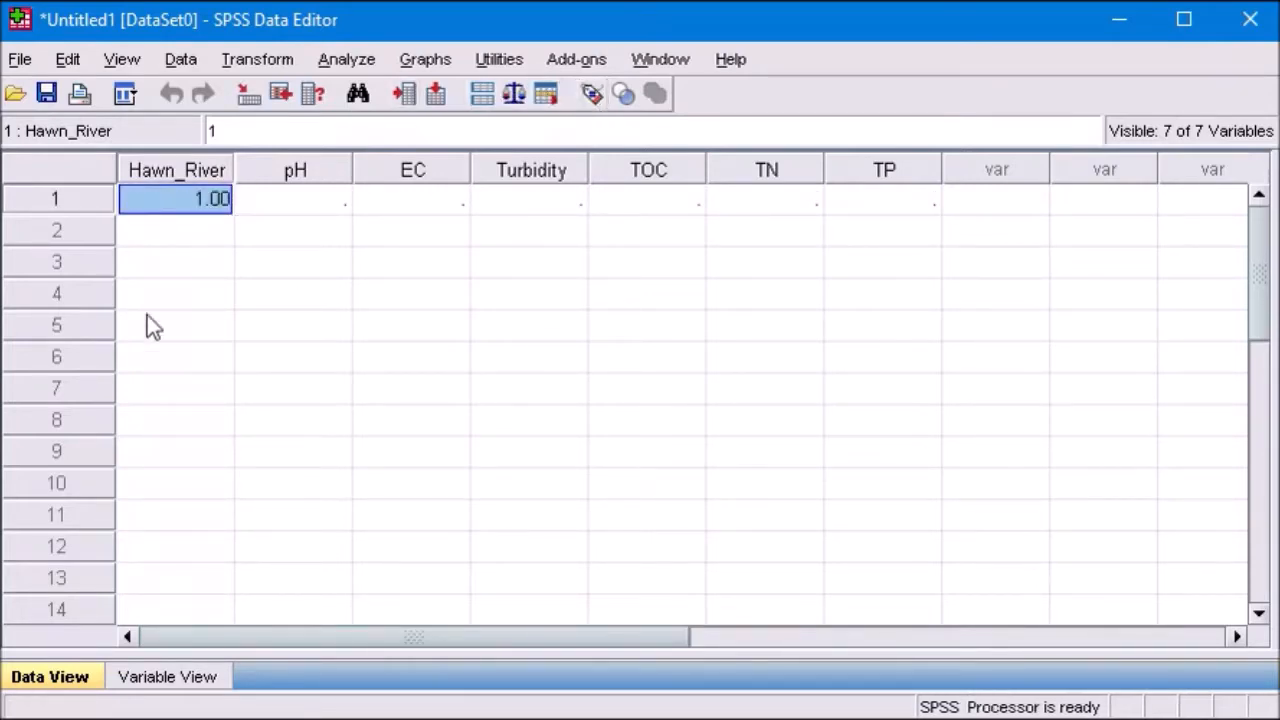
Step: Enter 2 and 3 as the Hawn_River codes for cases 2 and 3
click(209, 234)
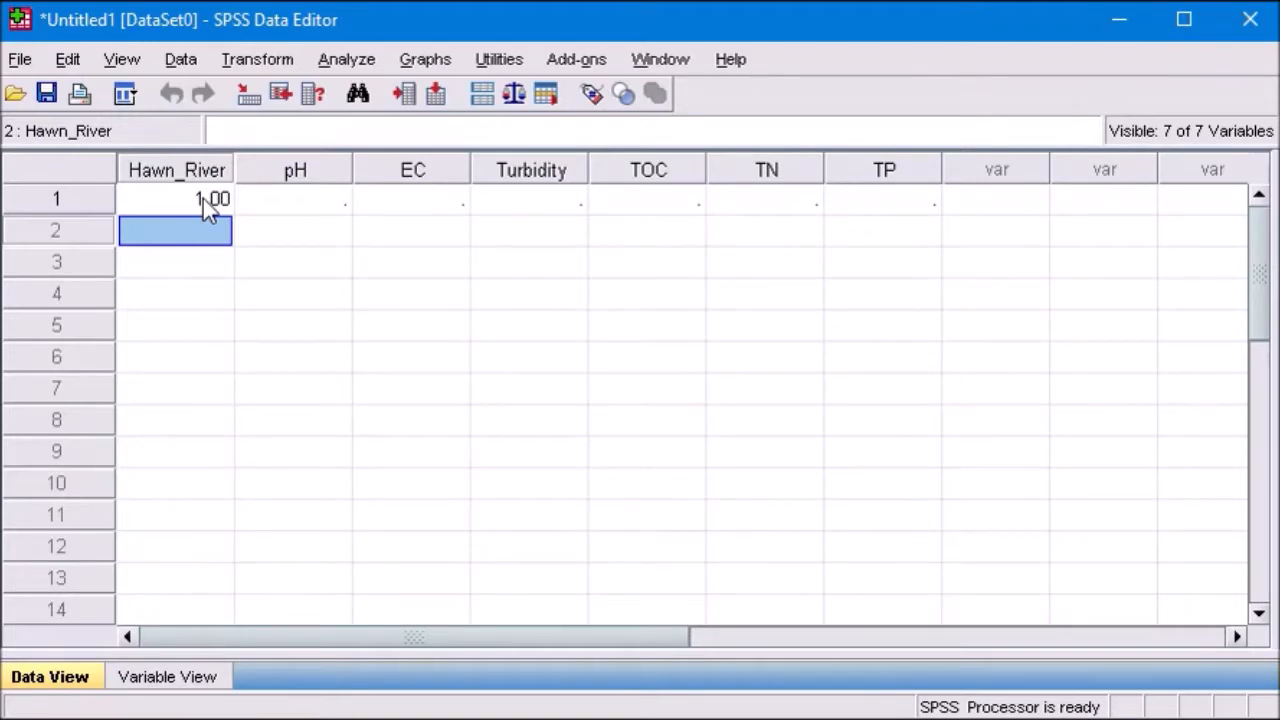
text(1)
key(Return)
text(1)
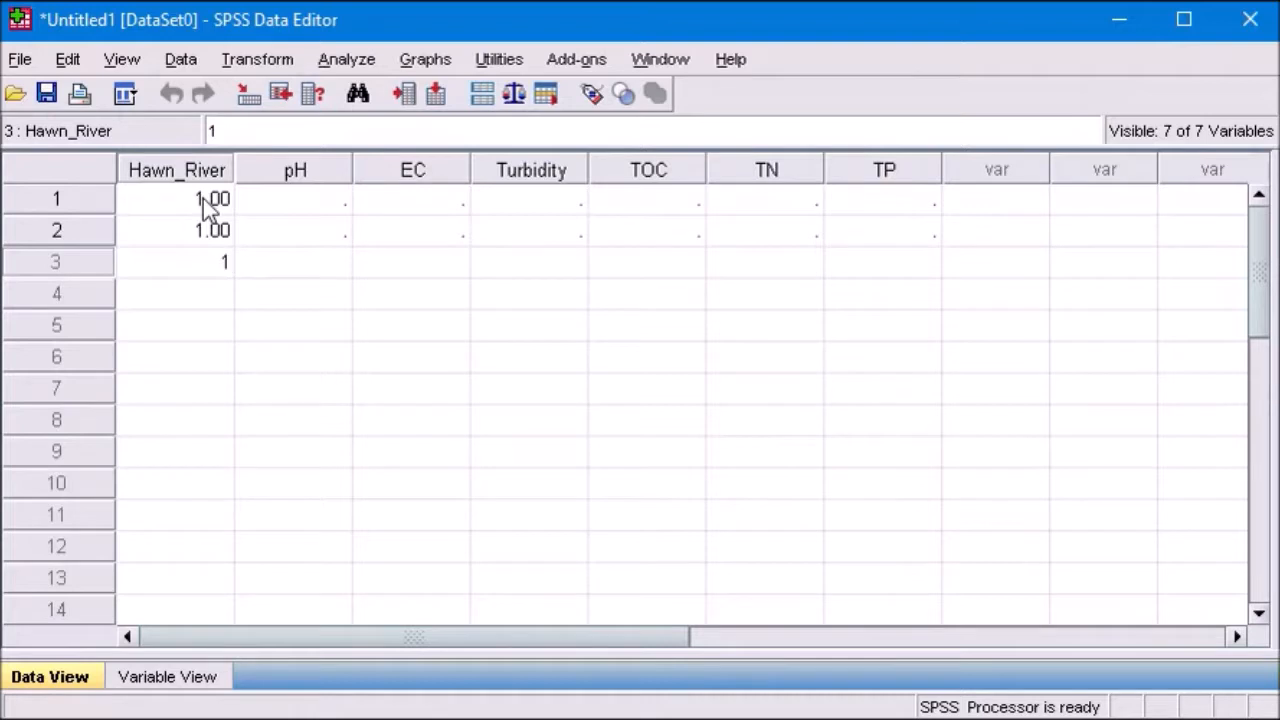
key(Up)
text(2)
key(Up)
key(Down)
key(Down)
text(3)
key(Return)
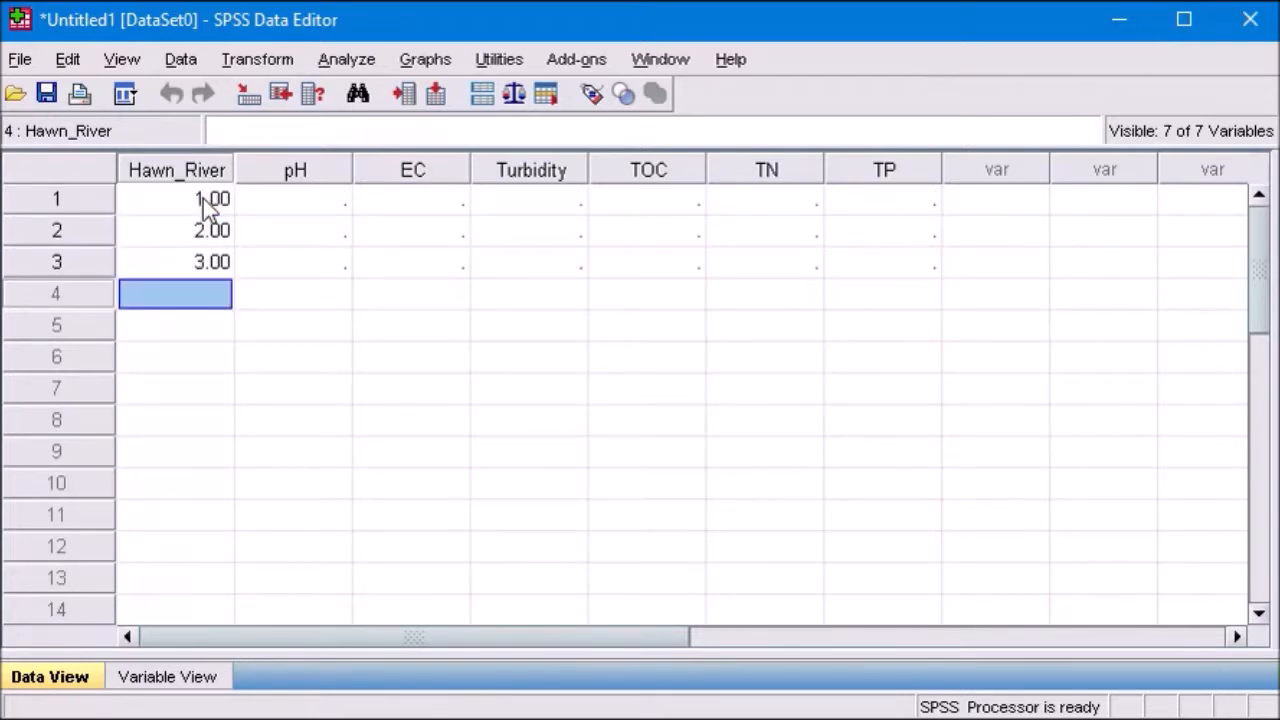
text(1)
key(Return)
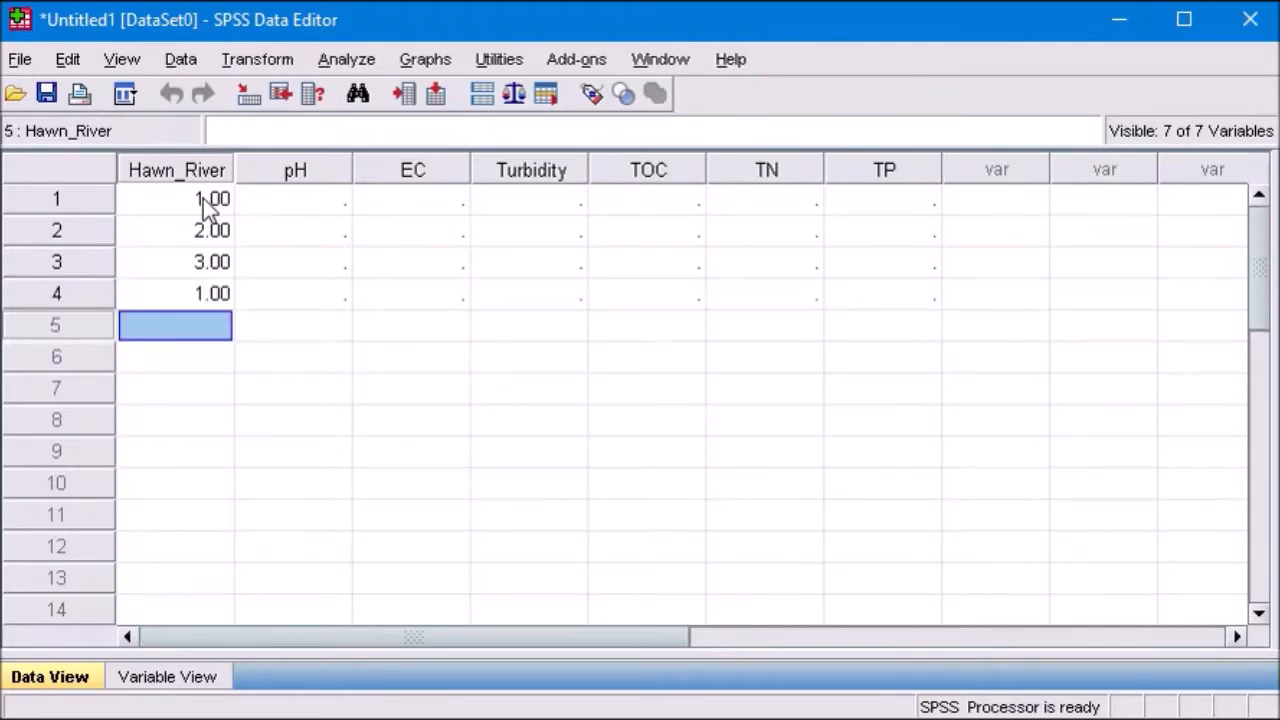
key(Up)
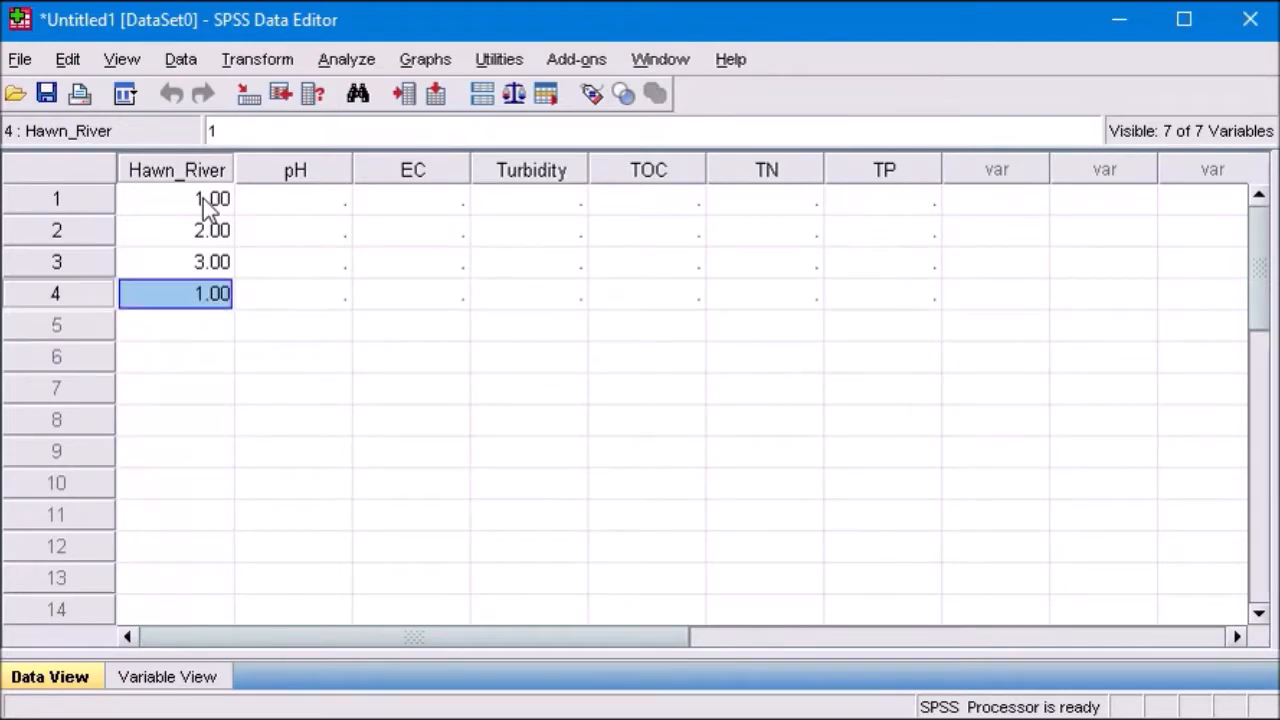
key(Delete)
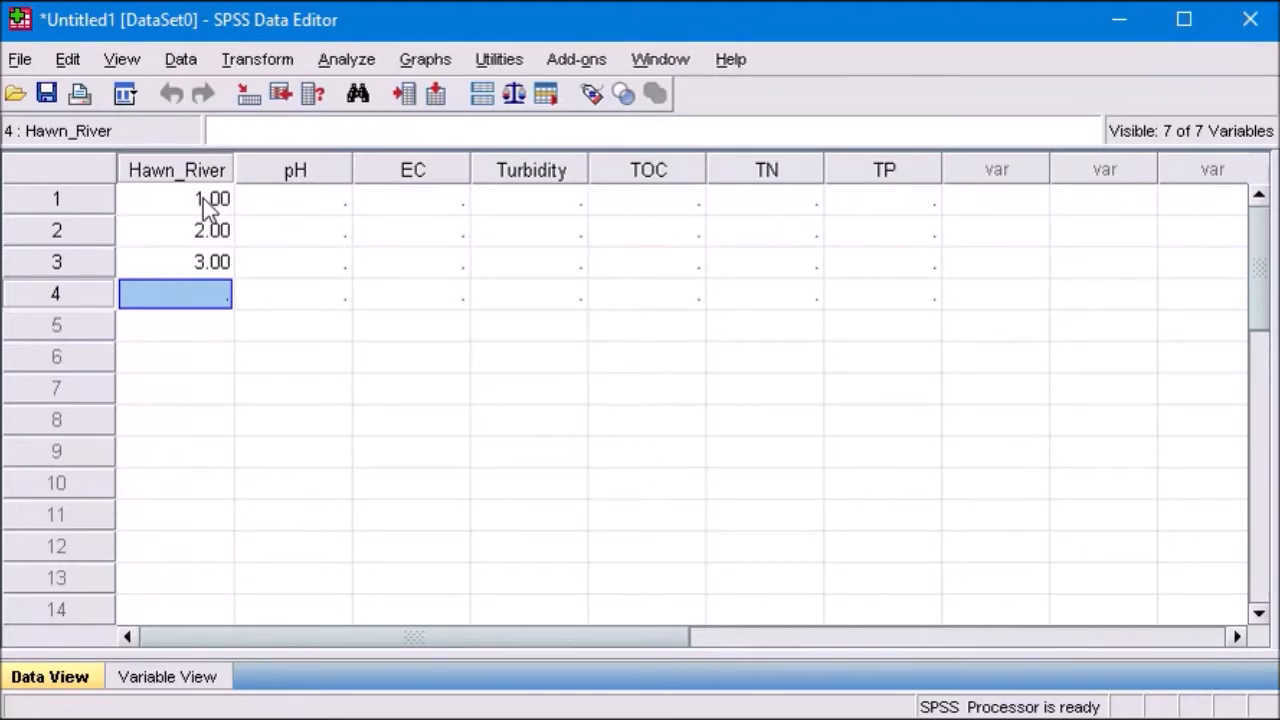
Step: Enter pH values of 7.5, 7.8 and 8.1 for cases 1 to 3
click(305, 207)
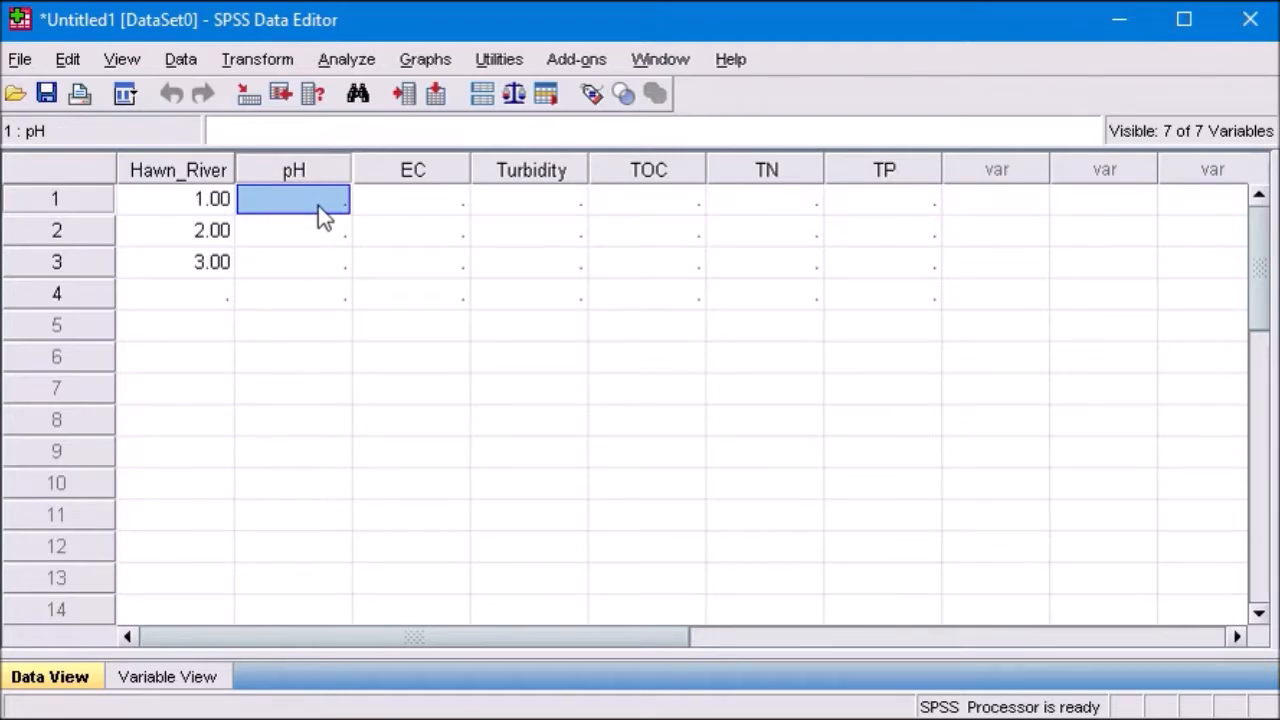
text(7)
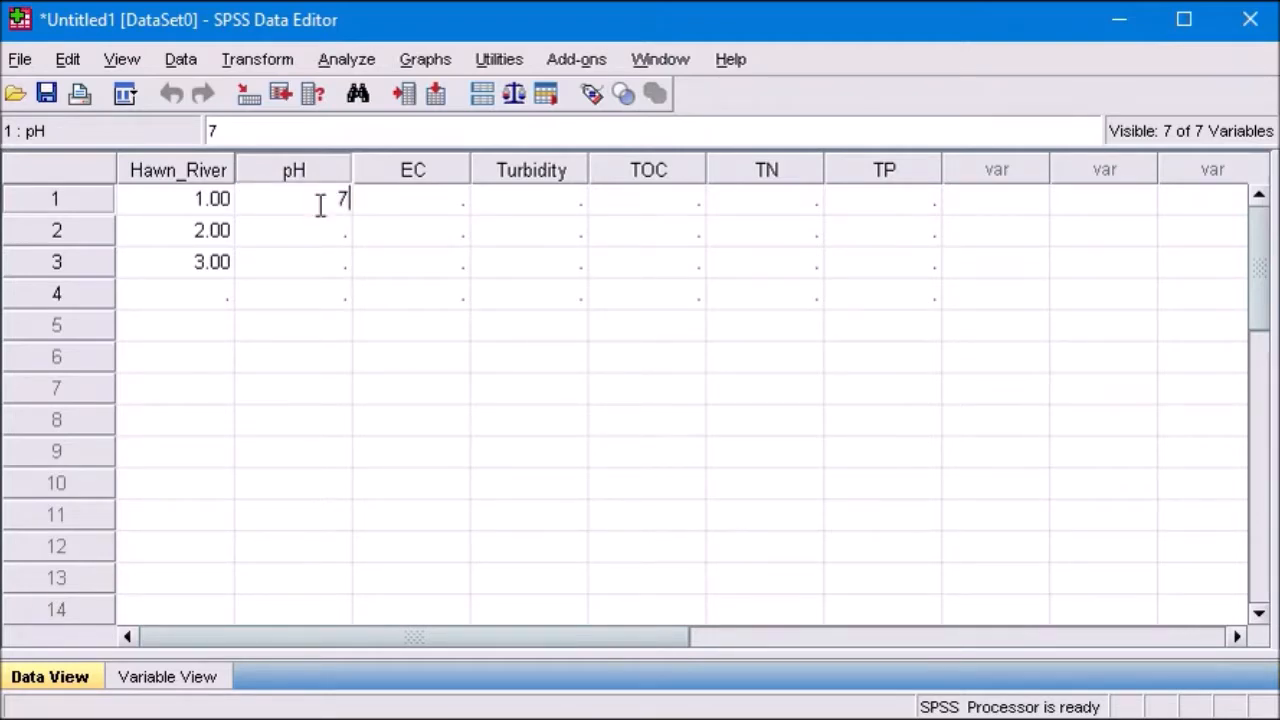
text(.)
key(BackSpace)
text(.5)
click(334, 234)
click(334, 234)
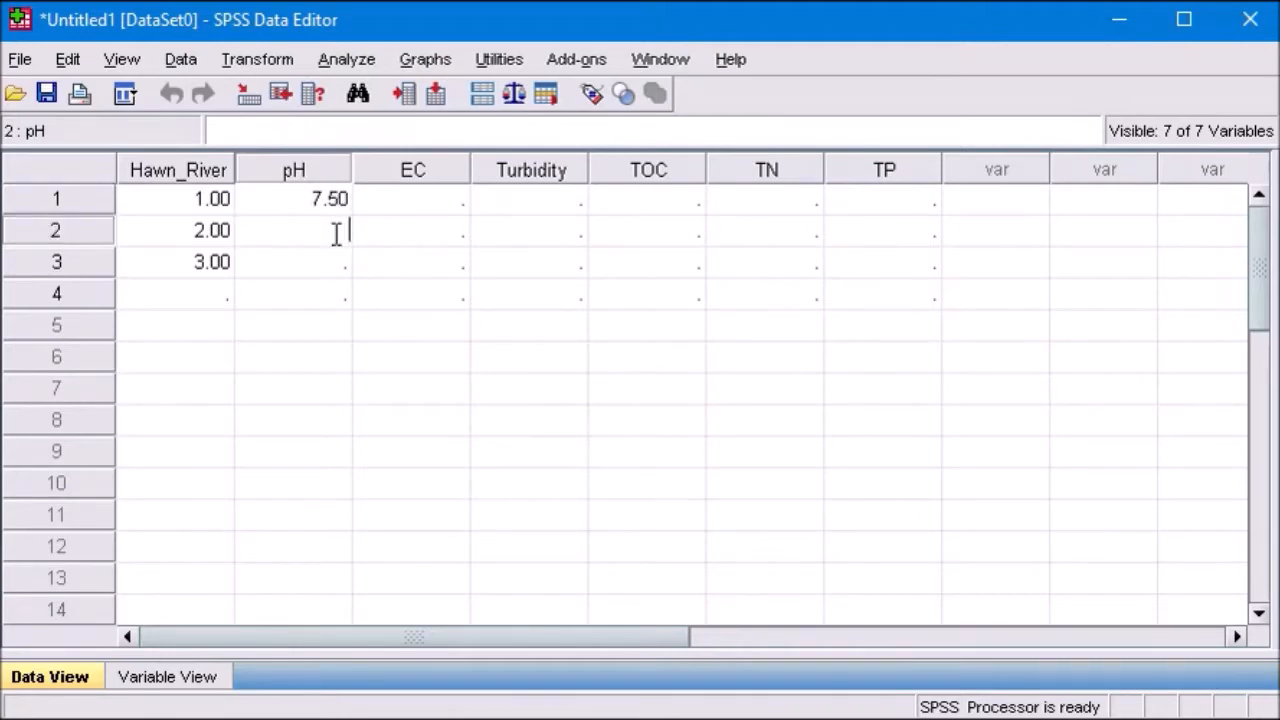
text(7.8)
click(340, 238)
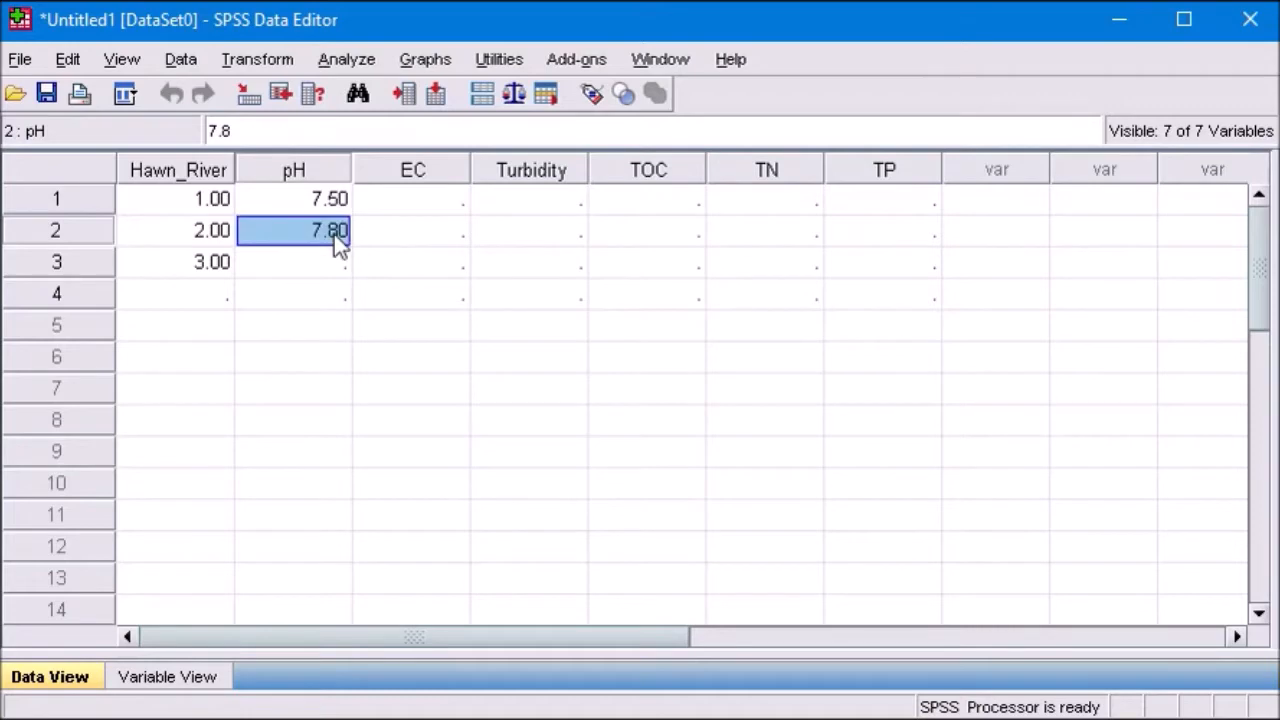
click(334, 264)
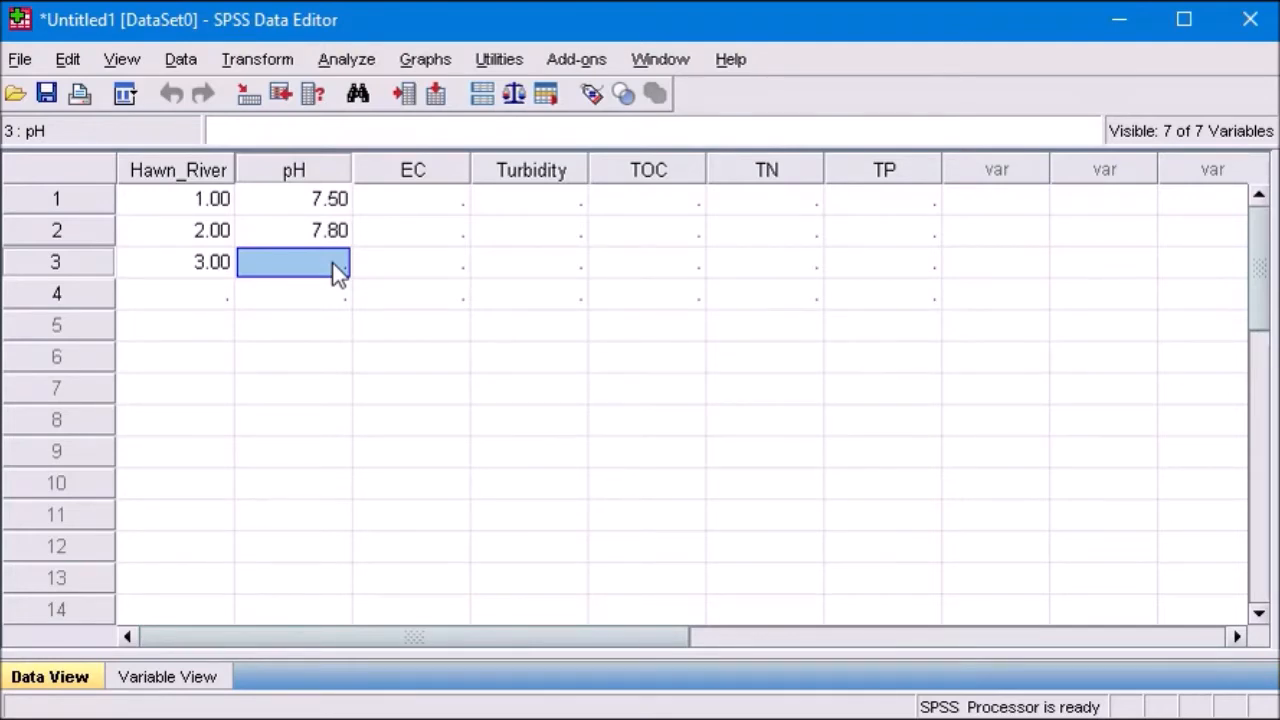
text(8.1)
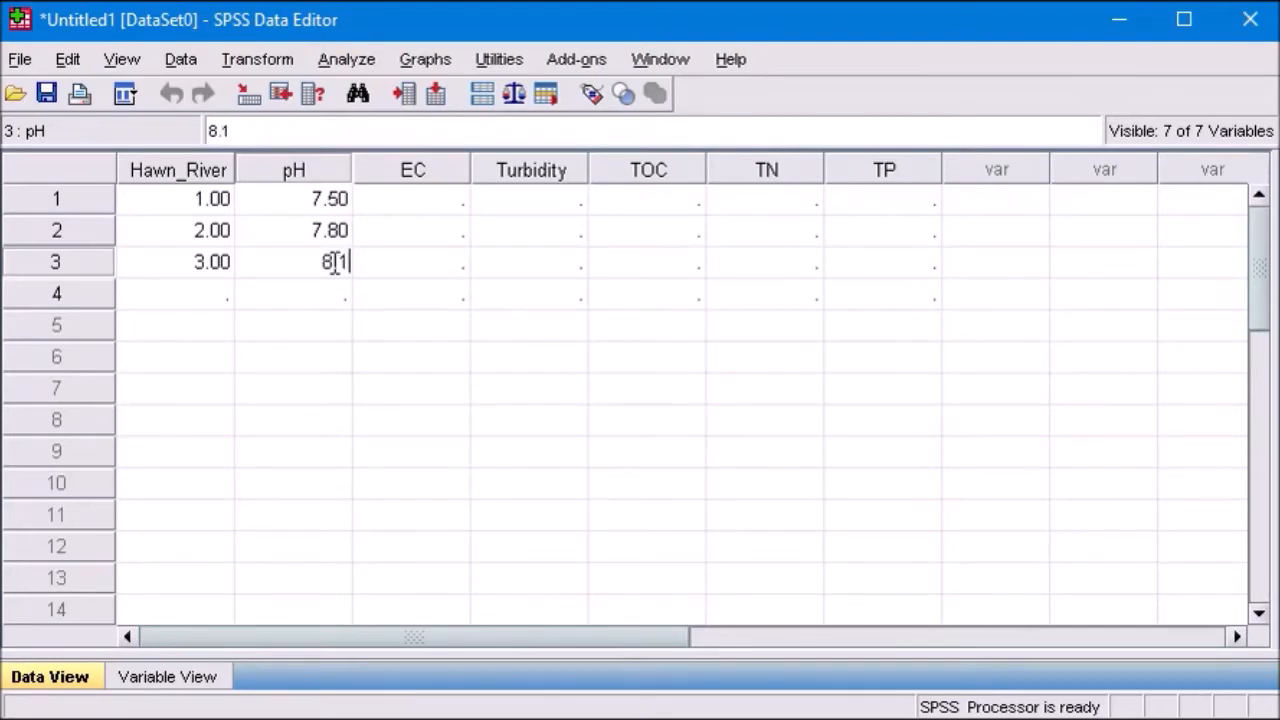
key(Return)
Step: Enter EC values of 695, 700 and 850 for cases 1 to 3
click(445, 214)
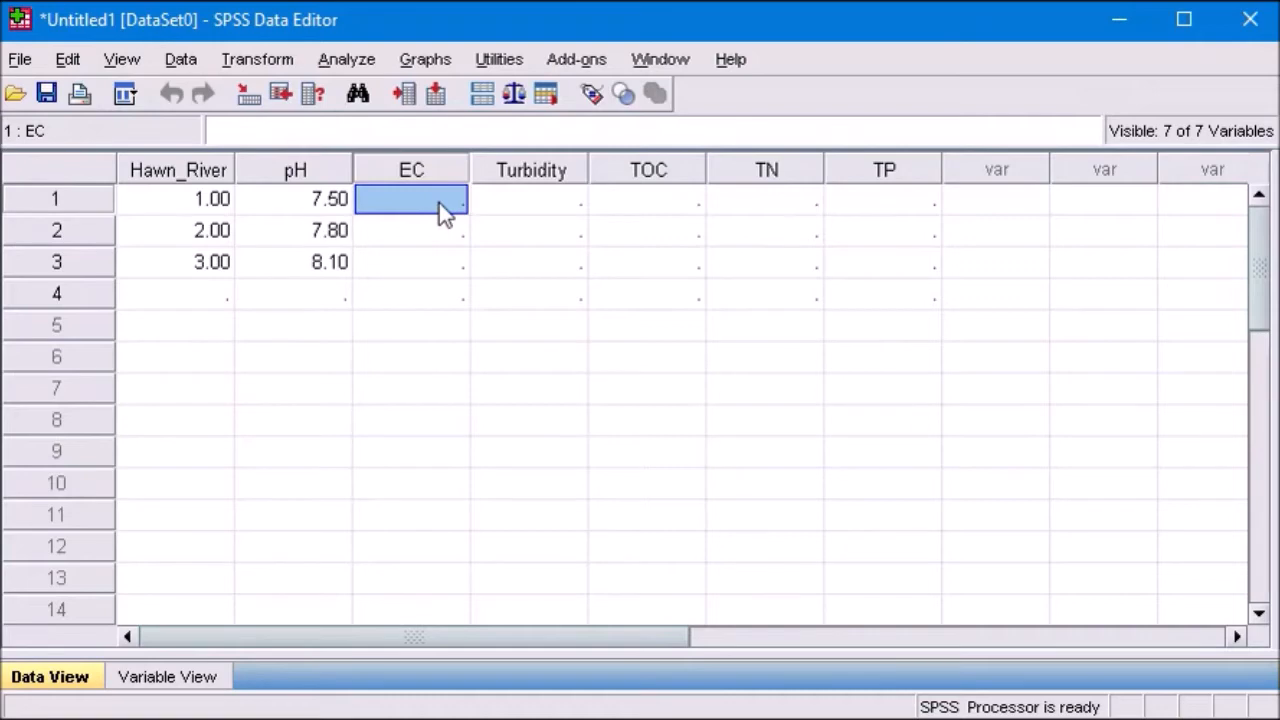
text(695)
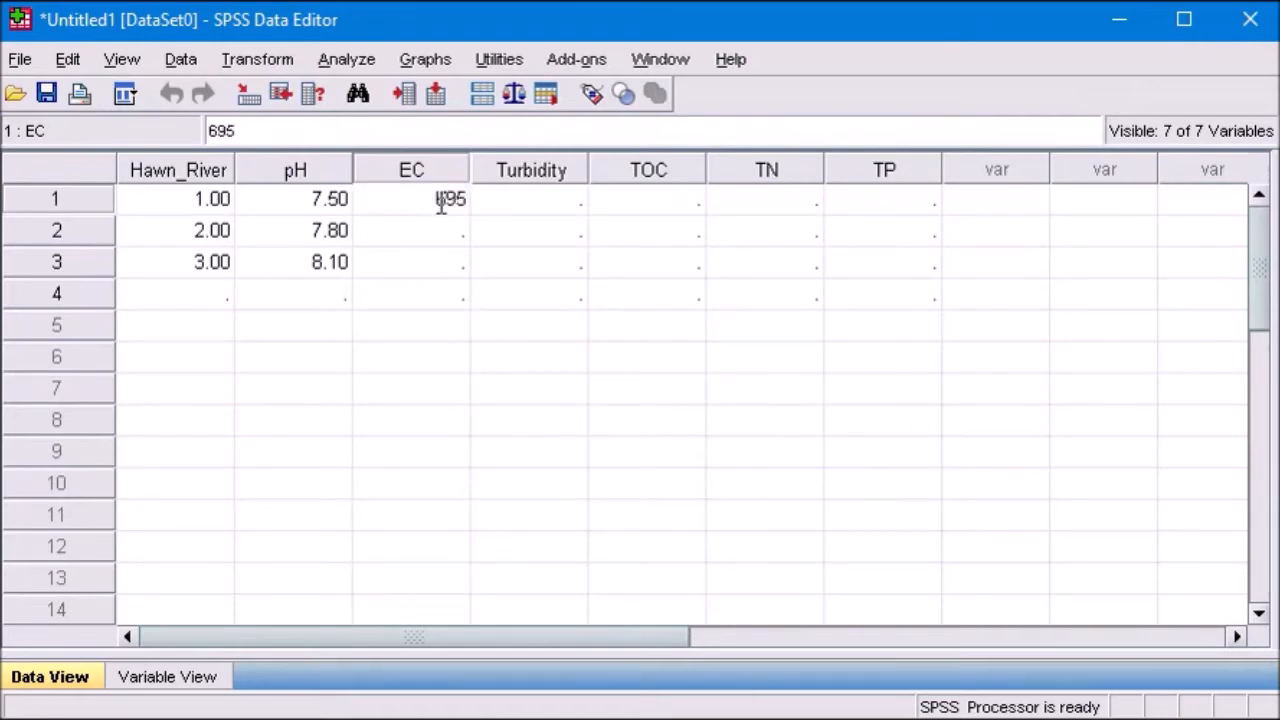
key(Return)
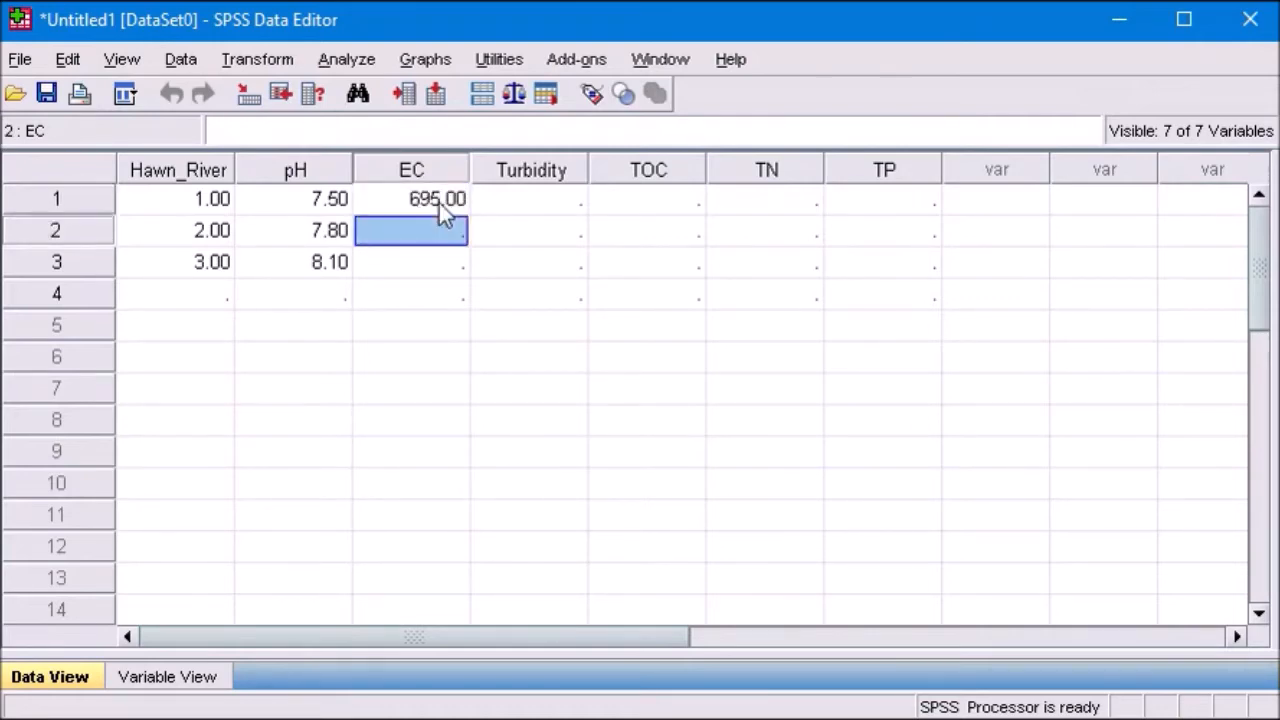
text(700)
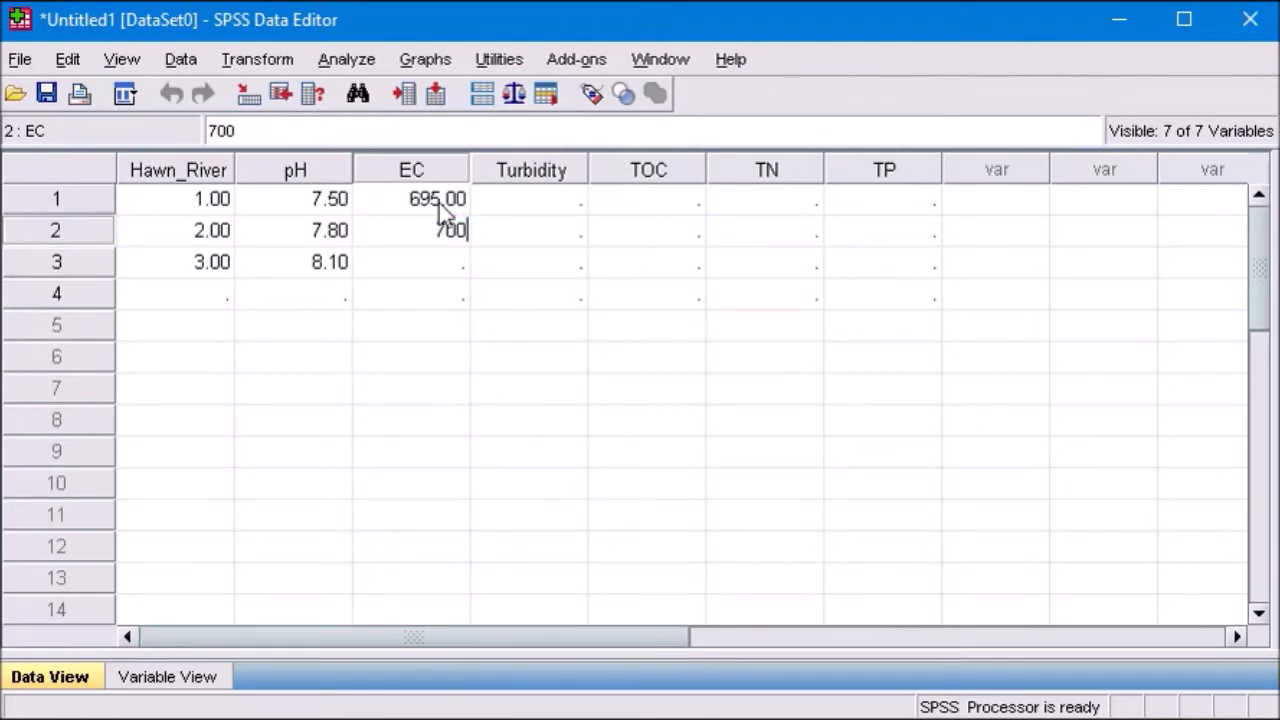
key(Return)
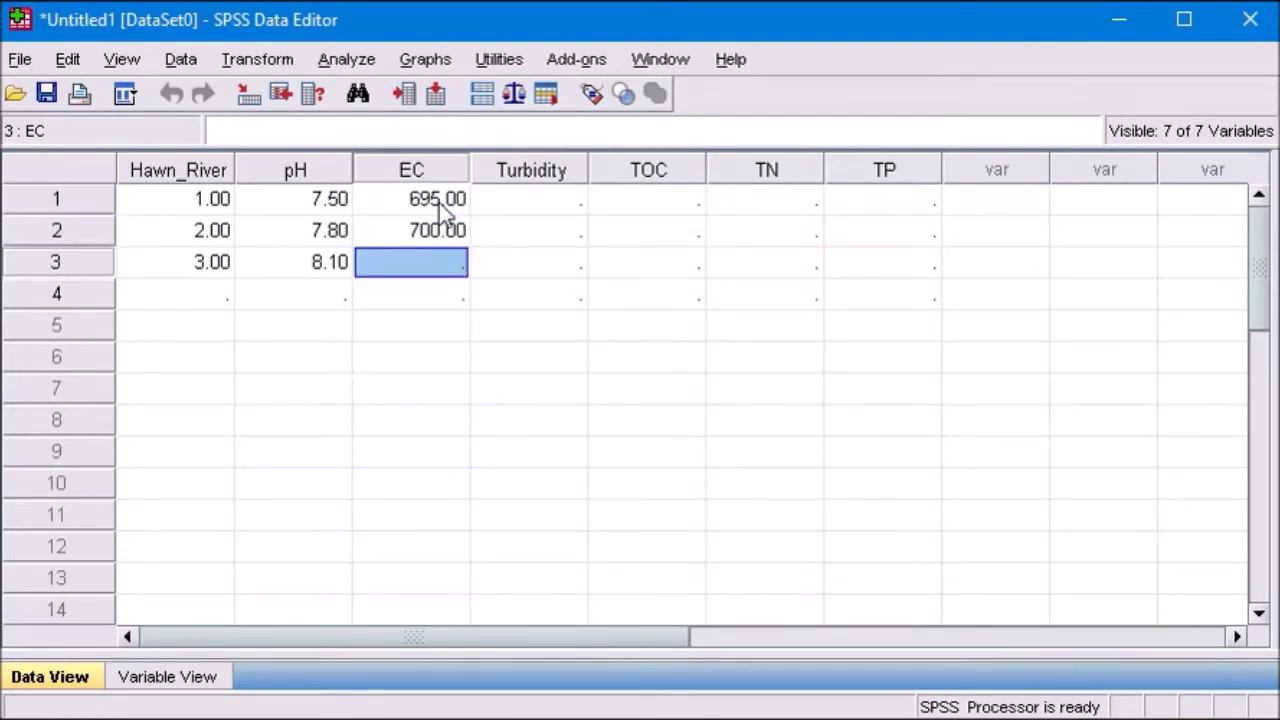
text(850)
key(Return)
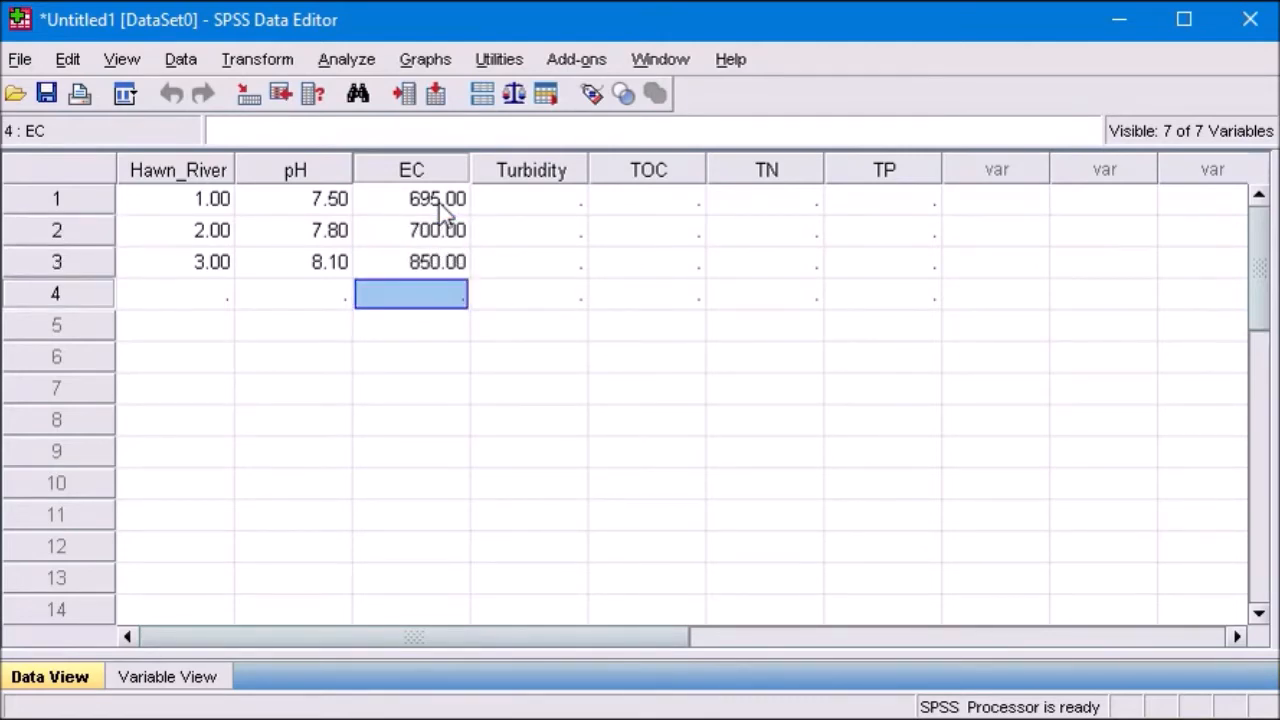
Step: Enter Turbidity values of 49, 58 and 79 for cases 1 to 3, and turn the value labels display back on
click(567, 200)
text(49)
key(Return)
text(58)
key(Return)
key(Up)
key(Down)
text(79)
key(Return)
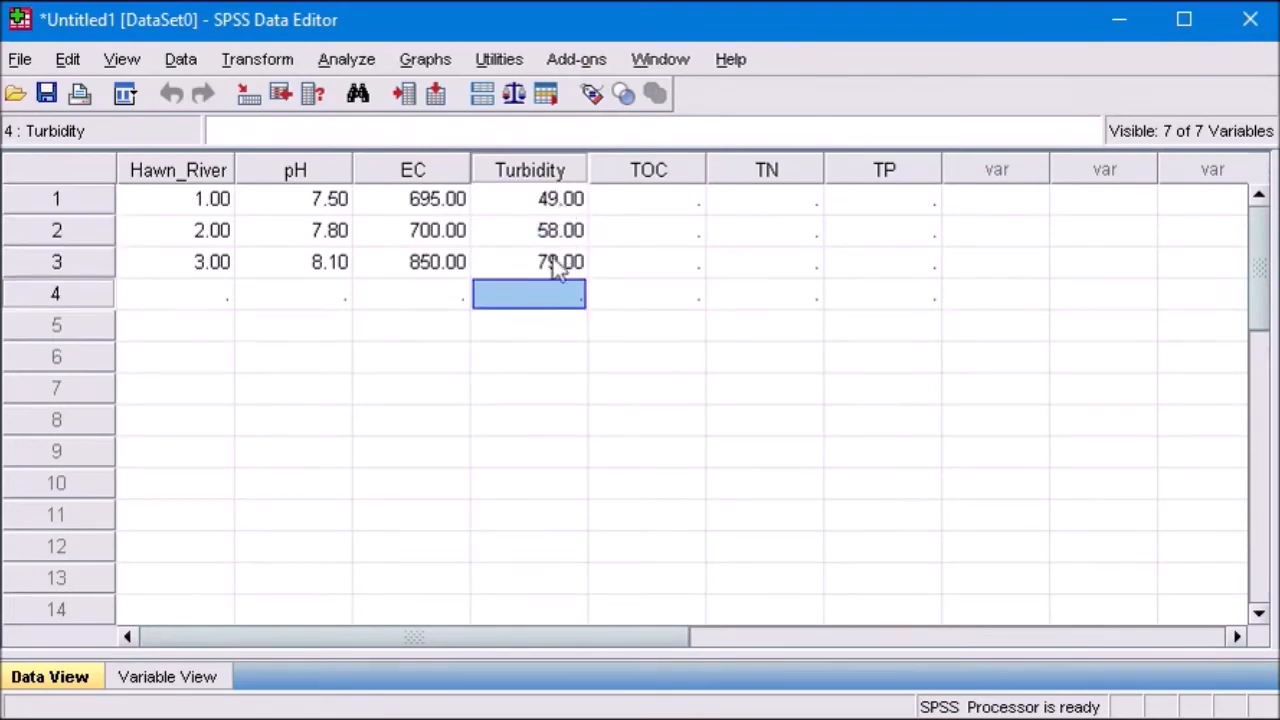
click(591, 96)
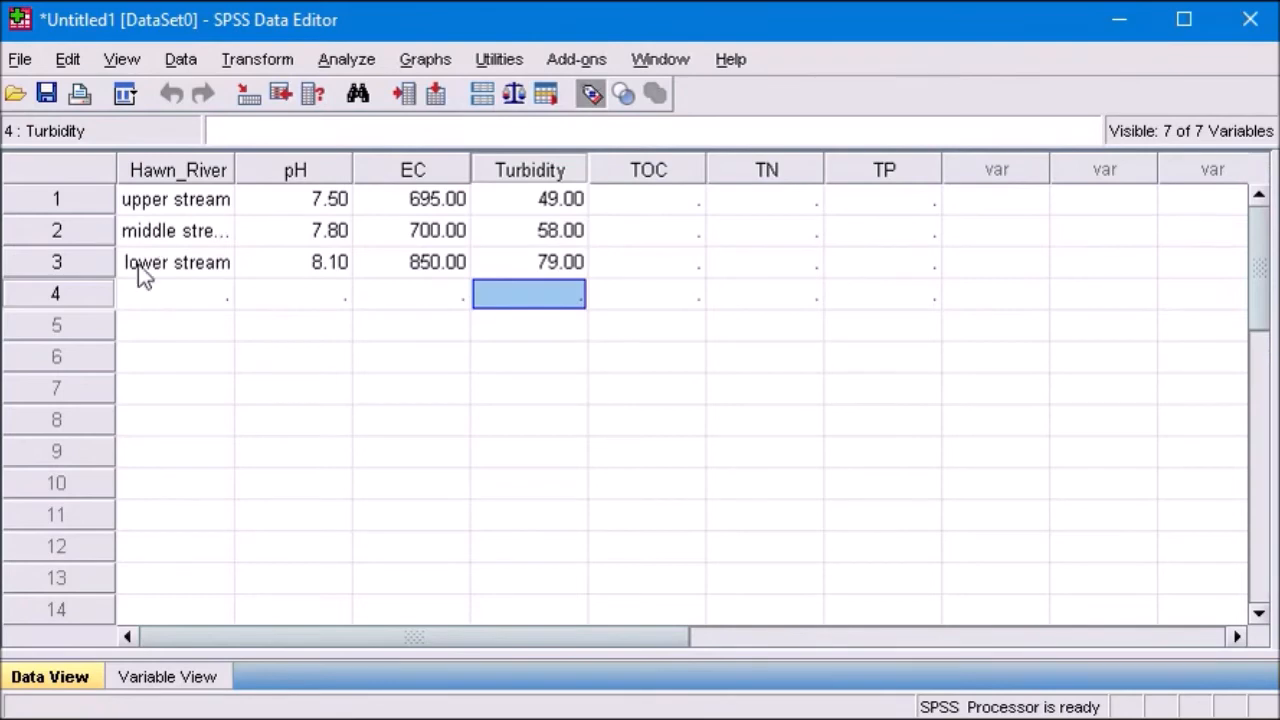
Step: Enter TOC values of 20, 19 and 27 for cases 1 to 3
click(675, 205)
text(20)
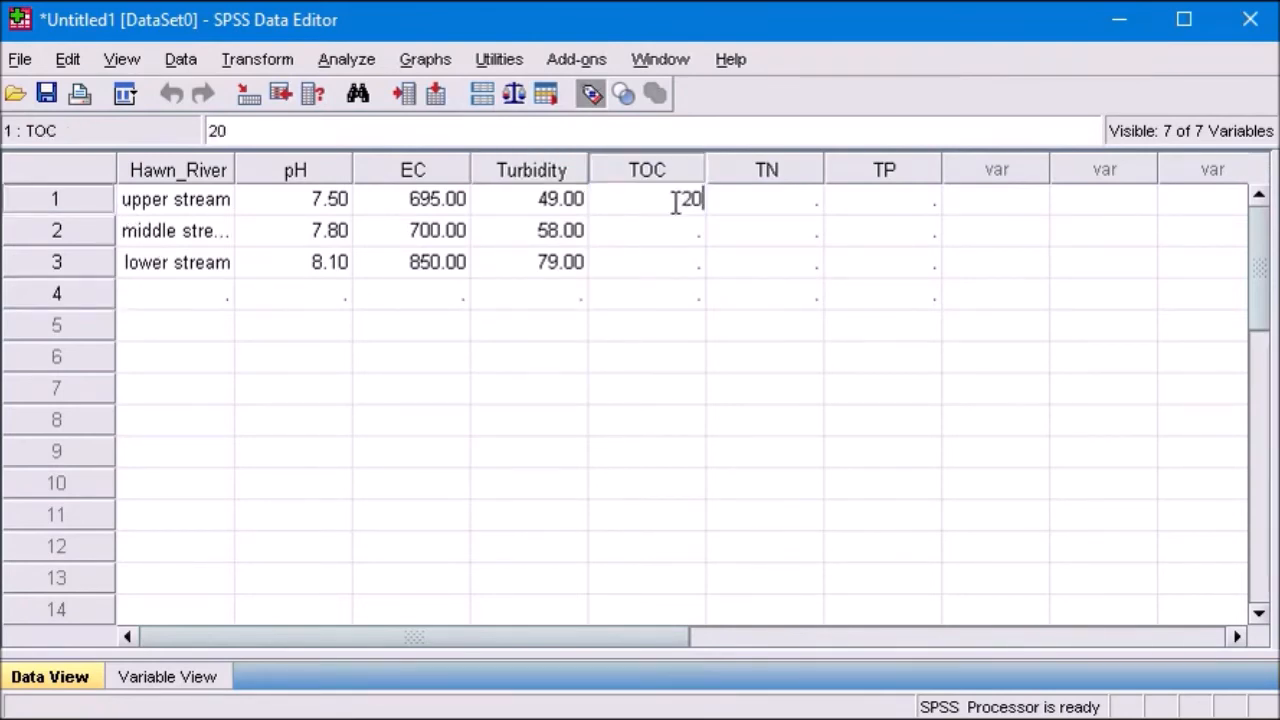
key(Return)
text(19)
key(Return)
text(27)
key(Tab)
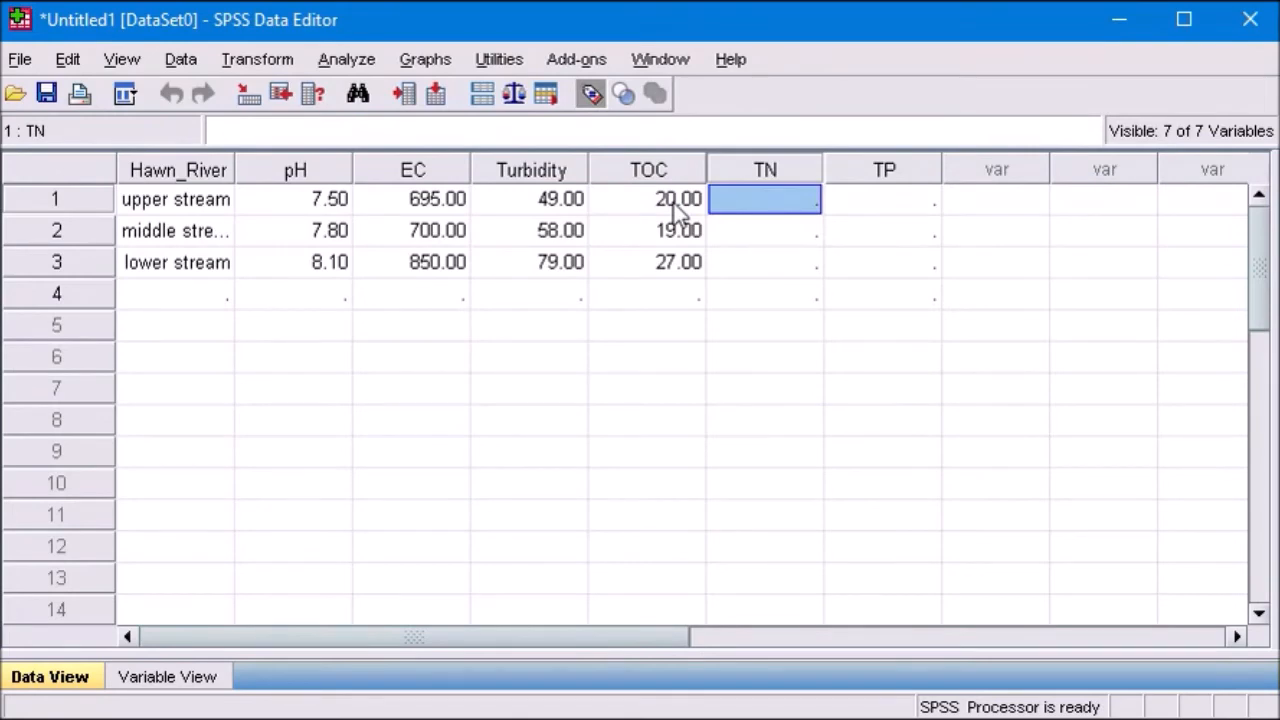
Step: Enter TN values of 11, 15 and 21 for cases 1 to 3
text(56)
key(Return)
key(Up)
text(29)
key(Return)
key(Up)
text(11)
key(Return)
text(22)
key(Return)
text(21)
key(Up)
text(15)
key(Up)
Step: Enter TP values of 6, 9 and 8 for cases 1 to 3
key(Tab)
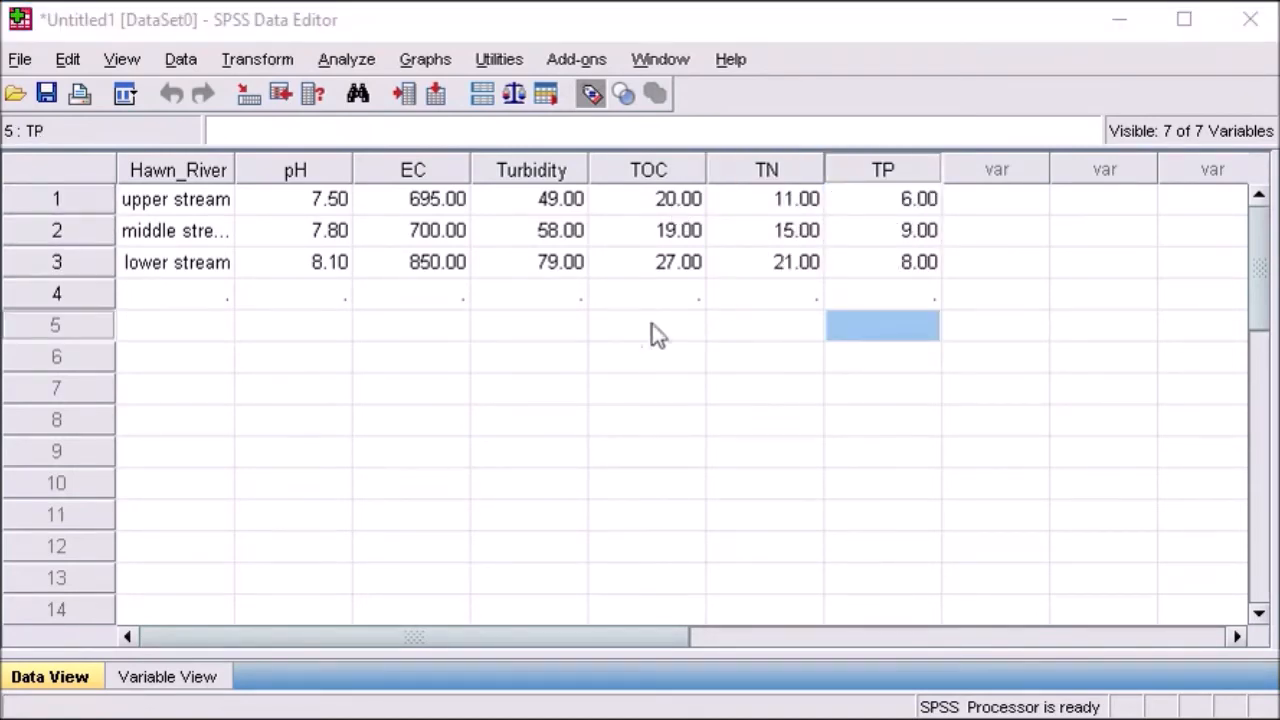
click(652, 418)
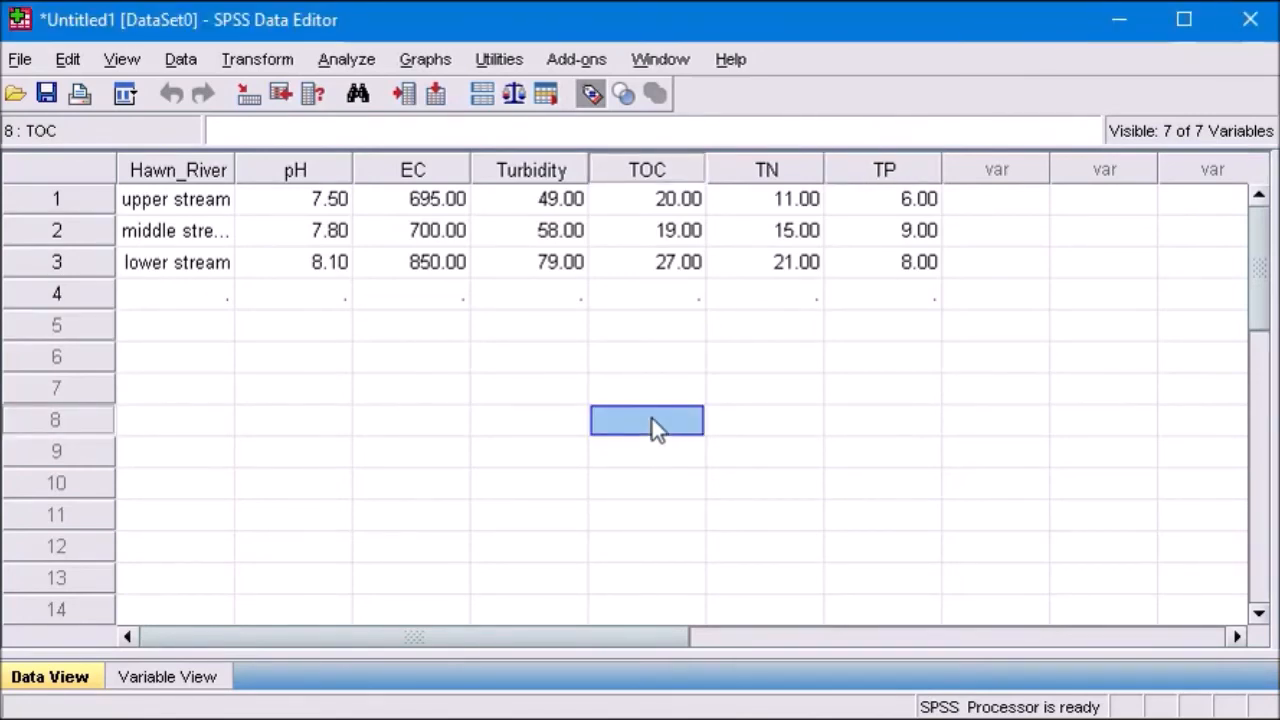